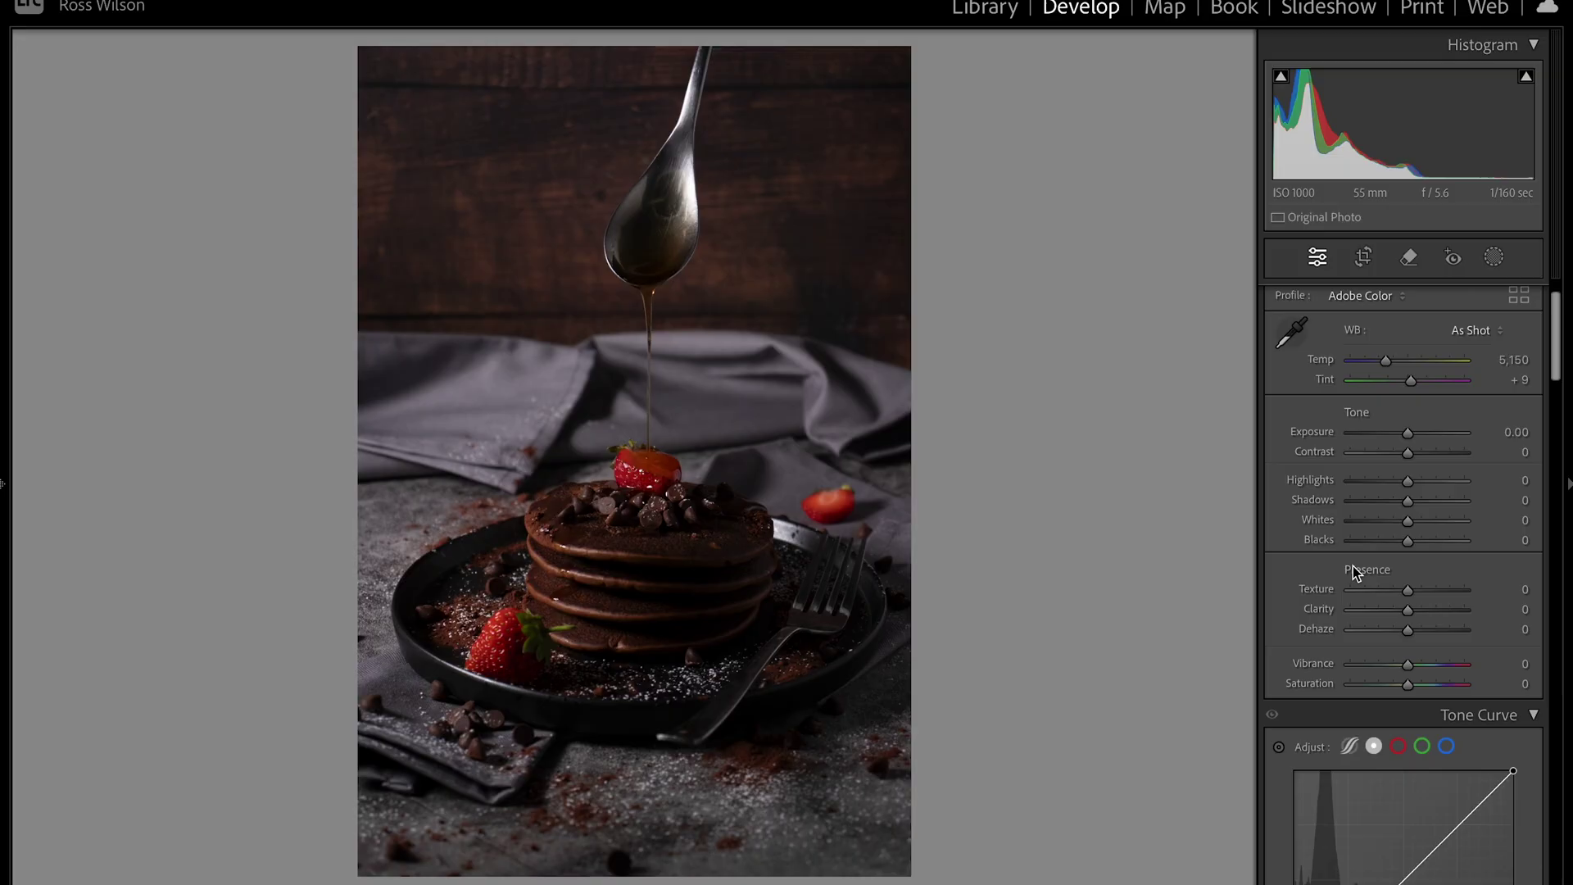
- Set the photo's Shadows to +88, Blacks to −26, Highlights to −31 and Whites to +30
scroll(1354, 573, down, 1)
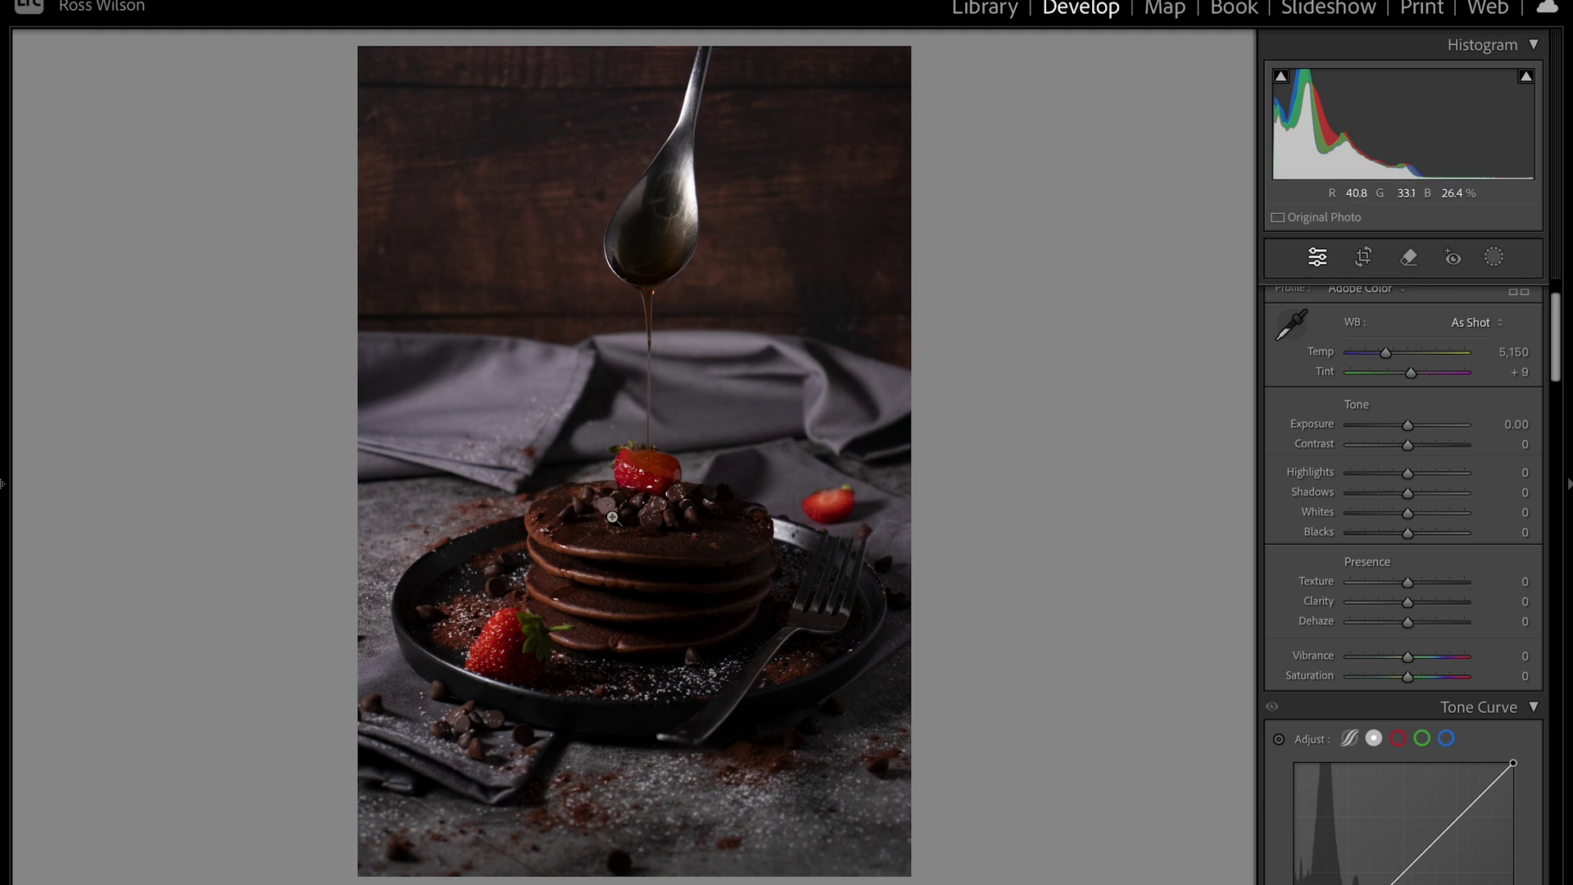
drag(1409, 491, 1458, 495)
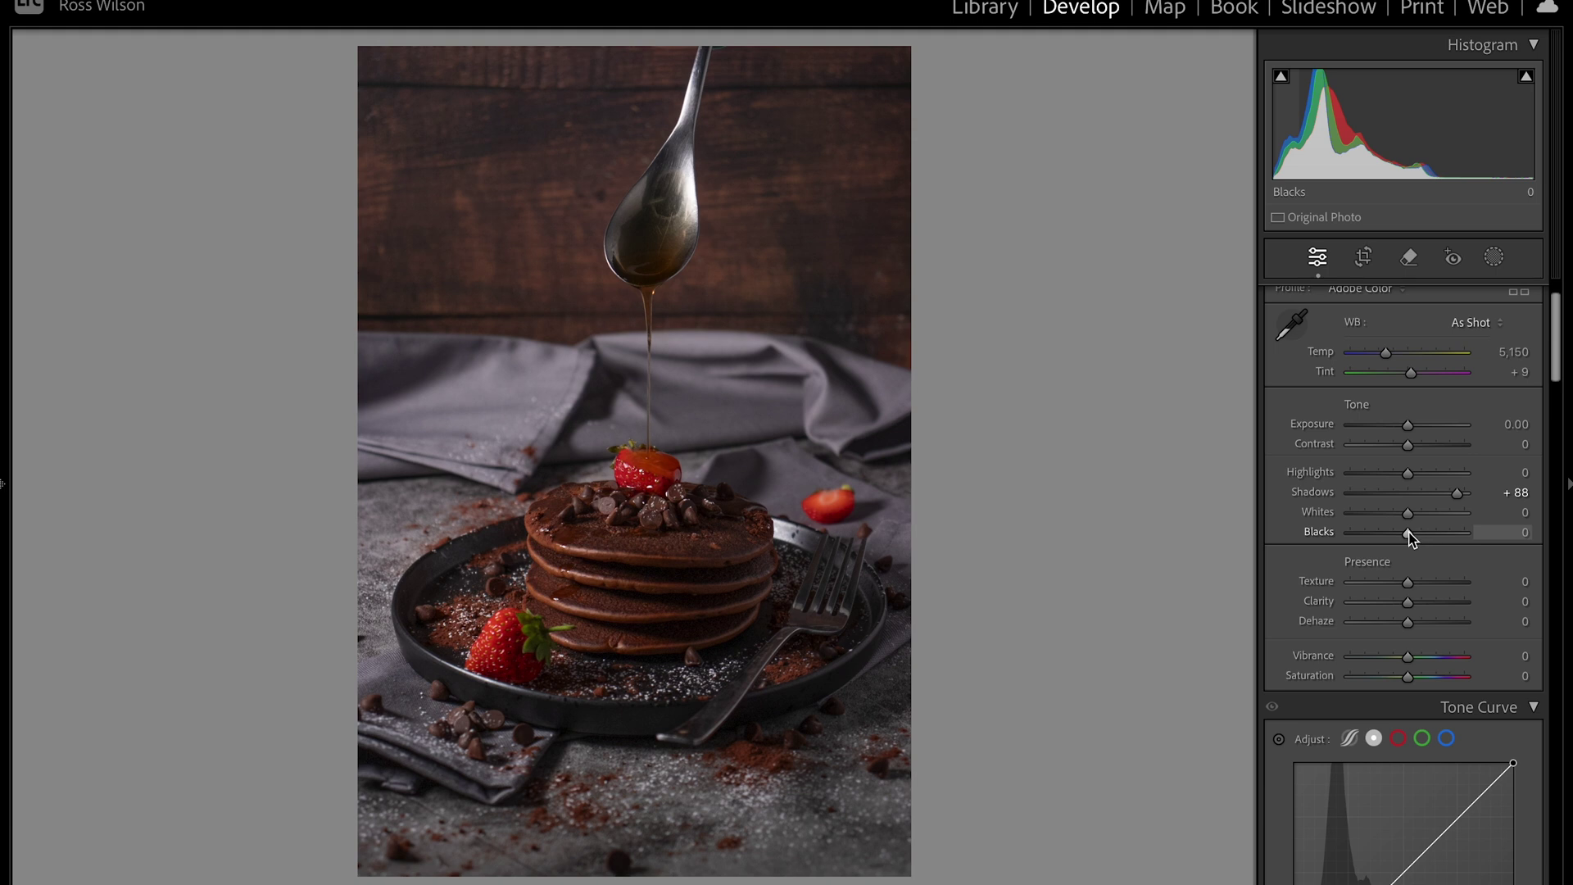
drag(1407, 533, 1393, 537)
drag(1407, 473, 1426, 515)
scroll(1423, 513, up, 1)
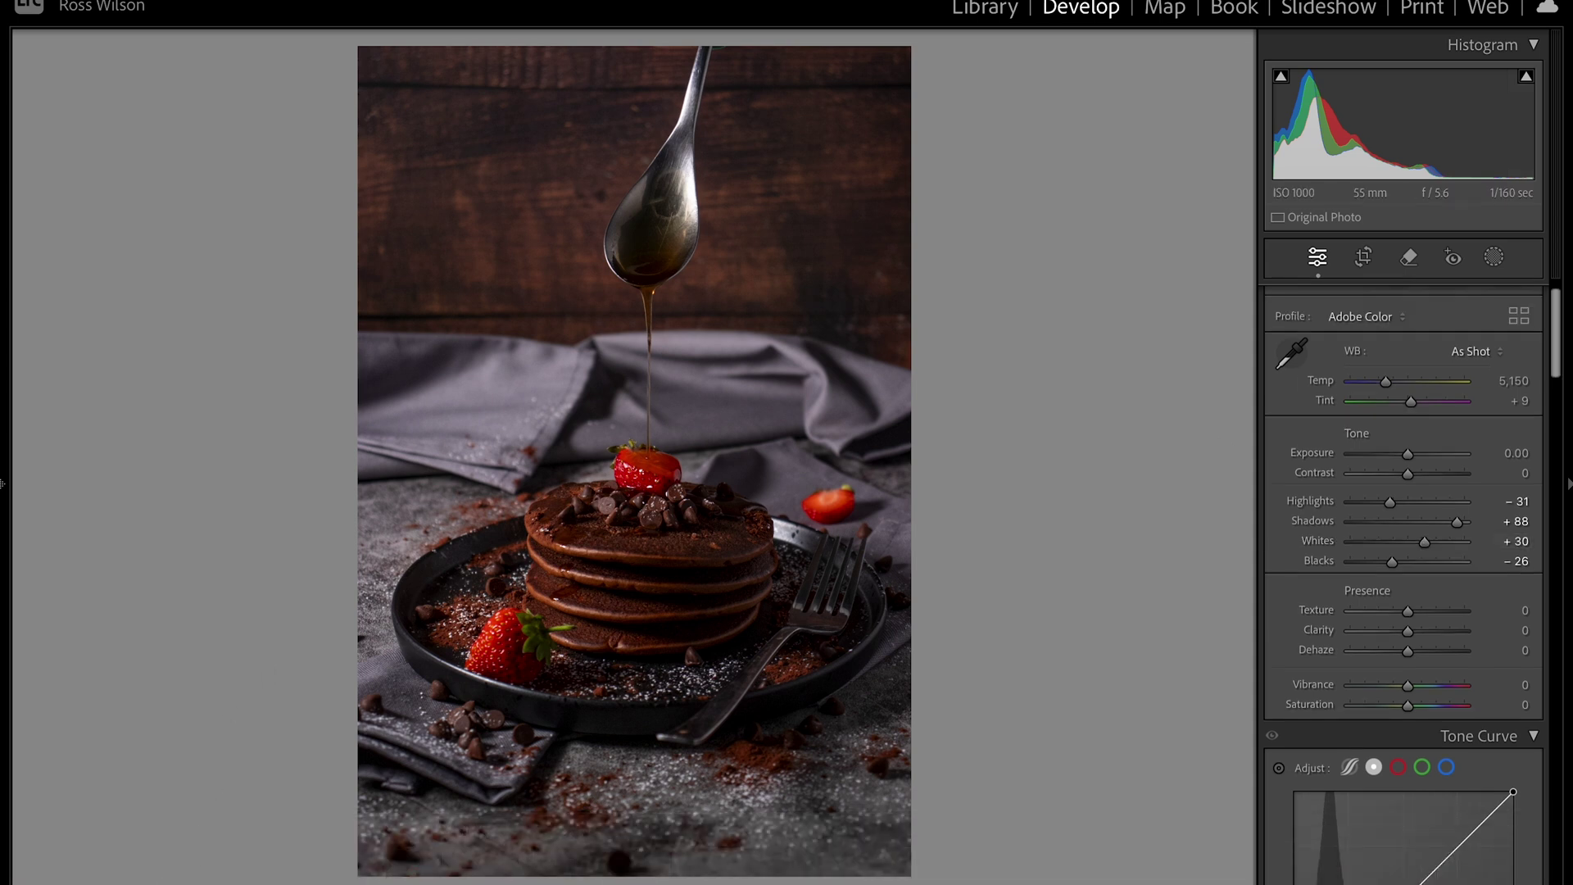
- Show before and after side by side, and set Clarity to +29, Dehaze to +6, Texture to +6 and Vibrance to +11
key(y)
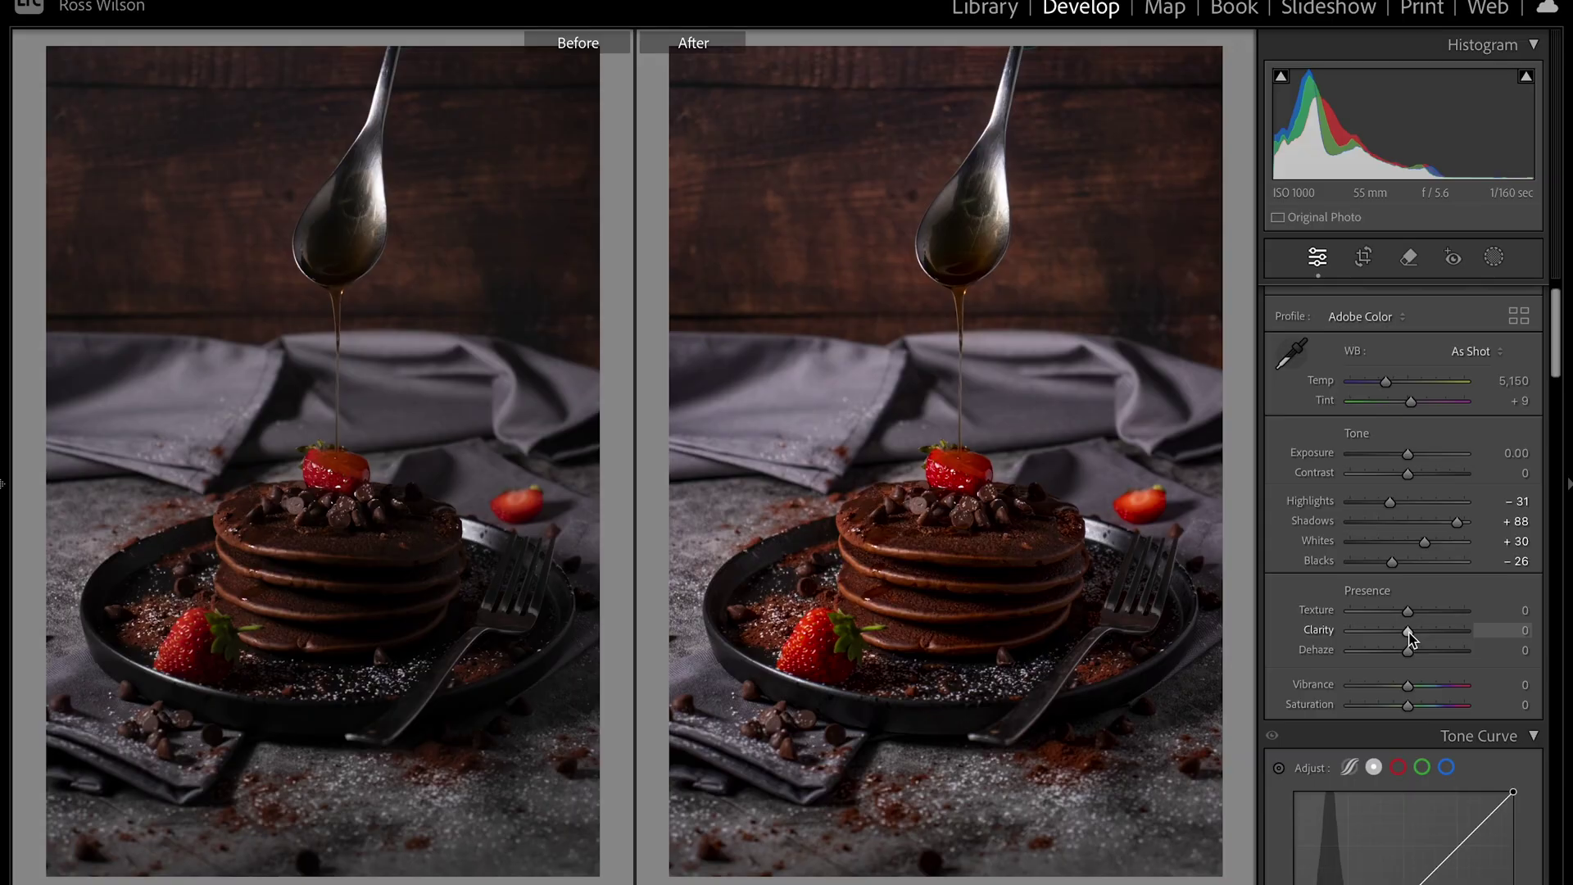
drag(1406, 634, 1422, 631)
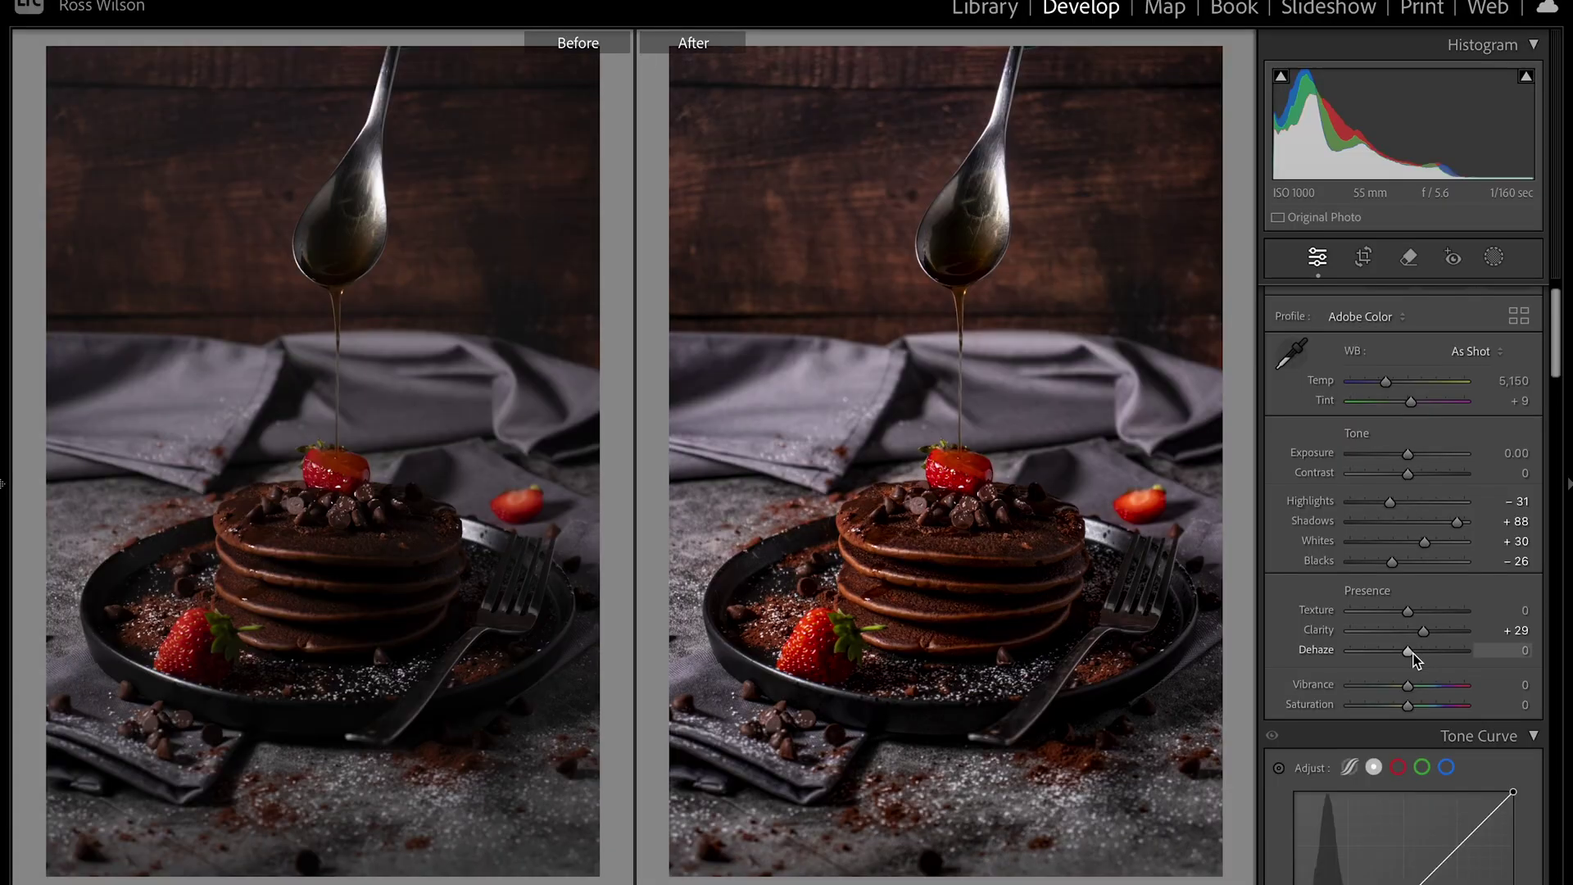
drag(1411, 652, 1413, 652)
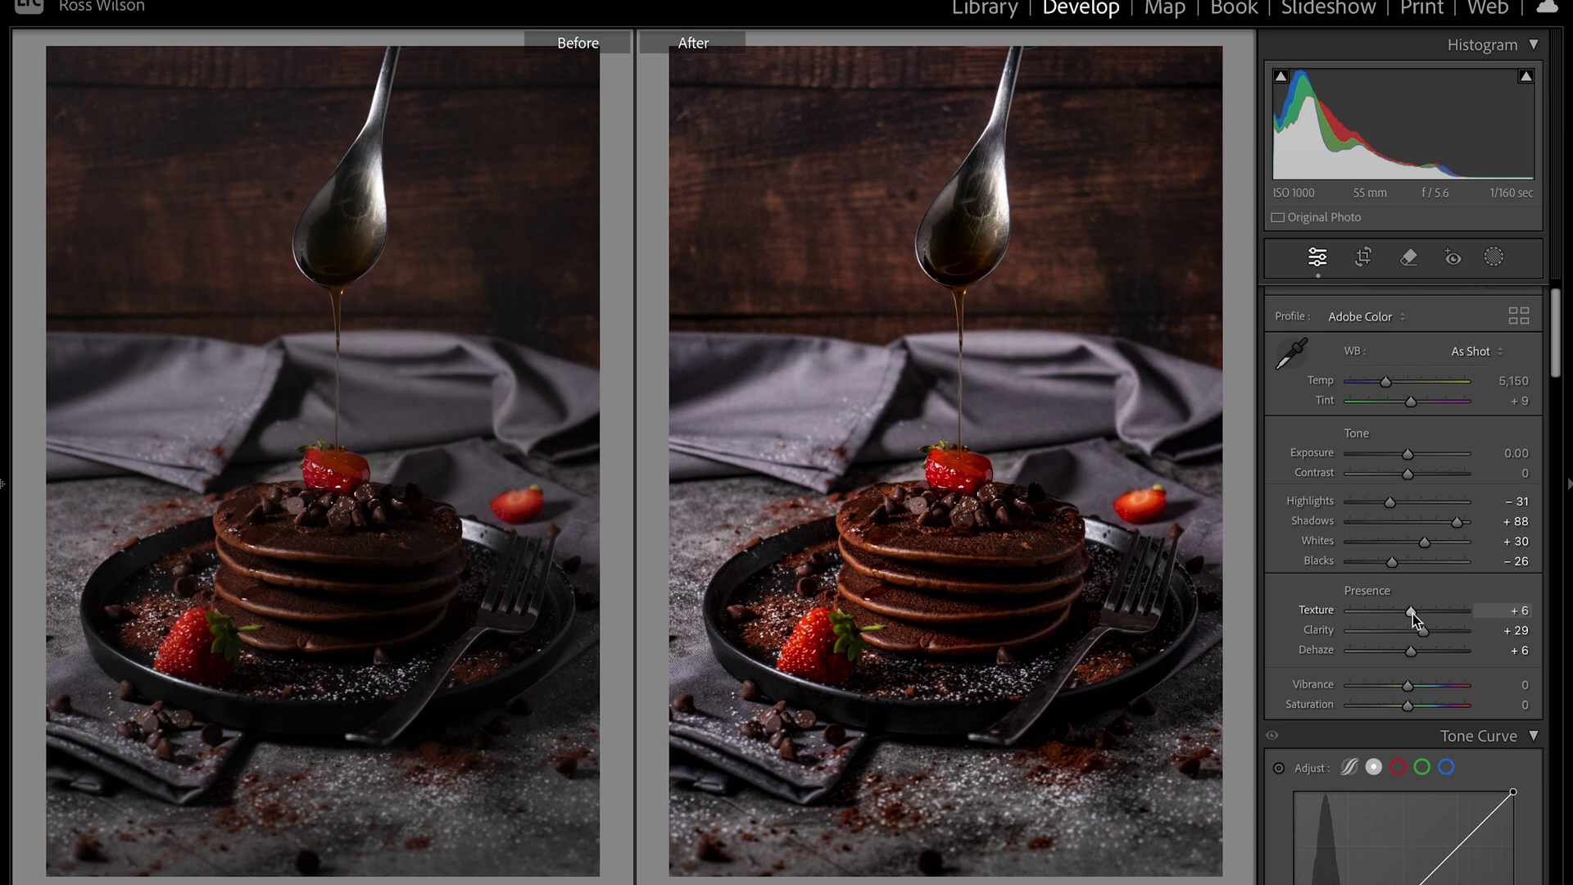
scroll(1413, 613, down, 1)
drag(1412, 616, 1415, 621)
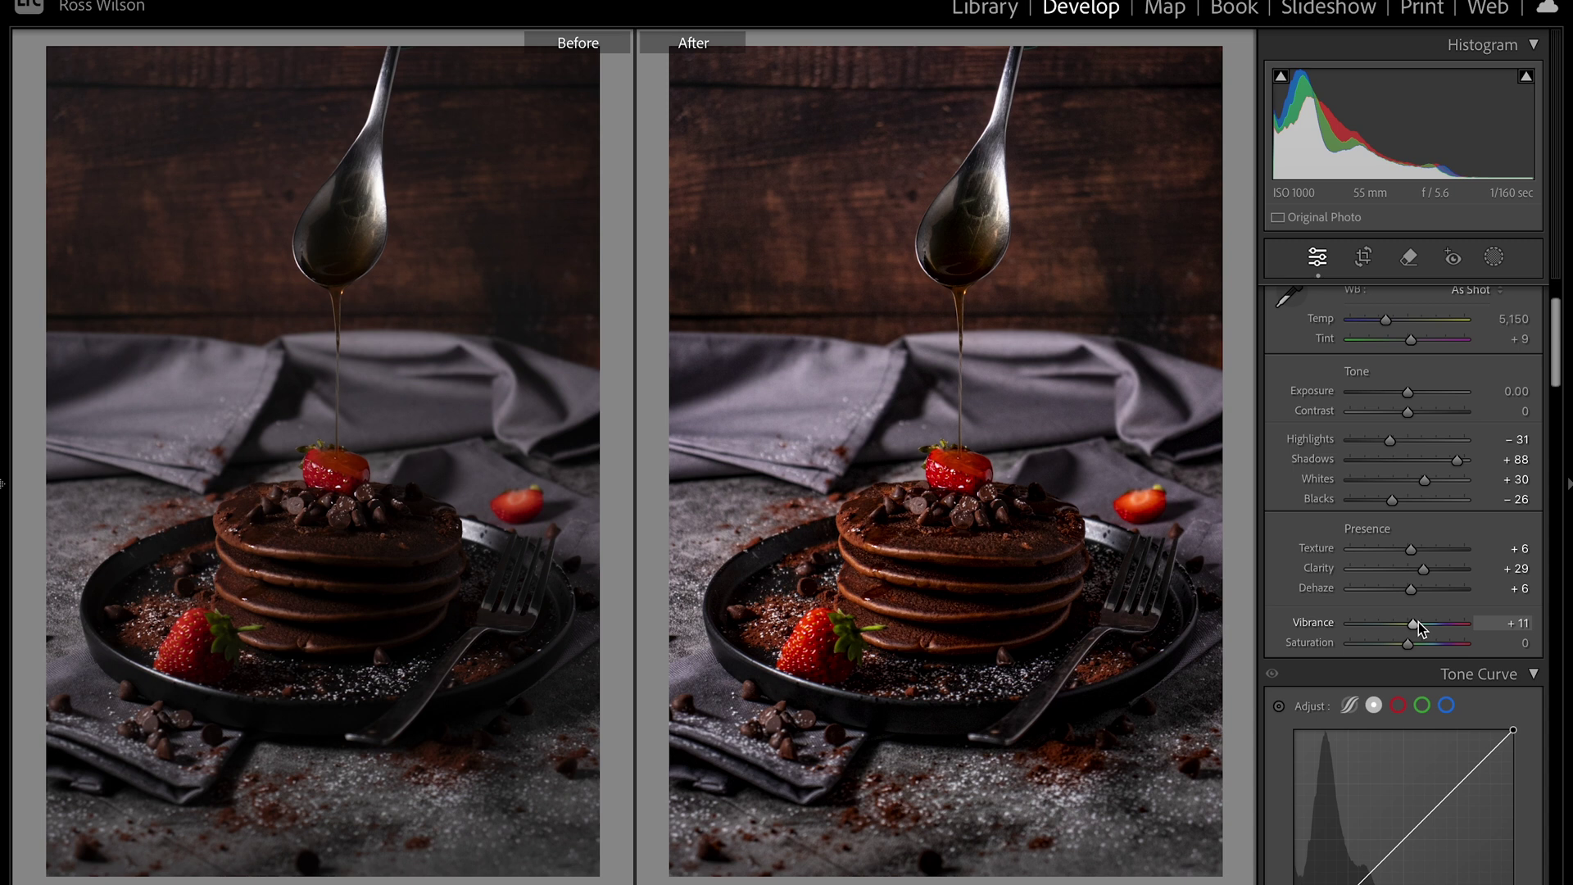
scroll(1363, 599, up, 1)
scroll(1363, 593, down, 1)
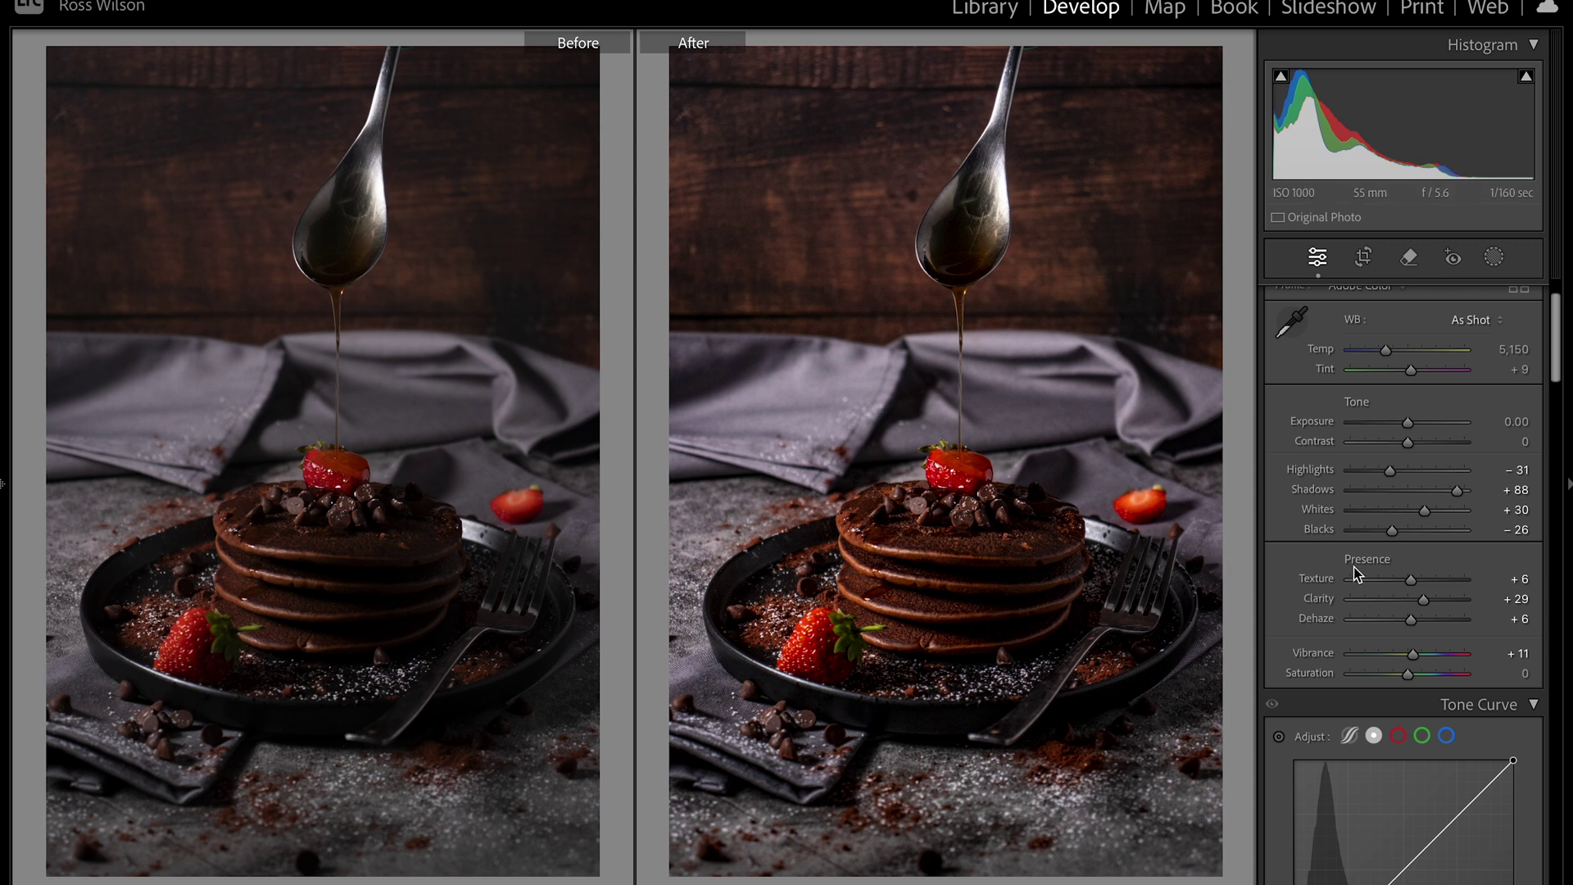
- Add three tone curve points, lifting the shadows and midtones and placing the highlight point at input 193, output 187
scroll(1353, 567, down, 5)
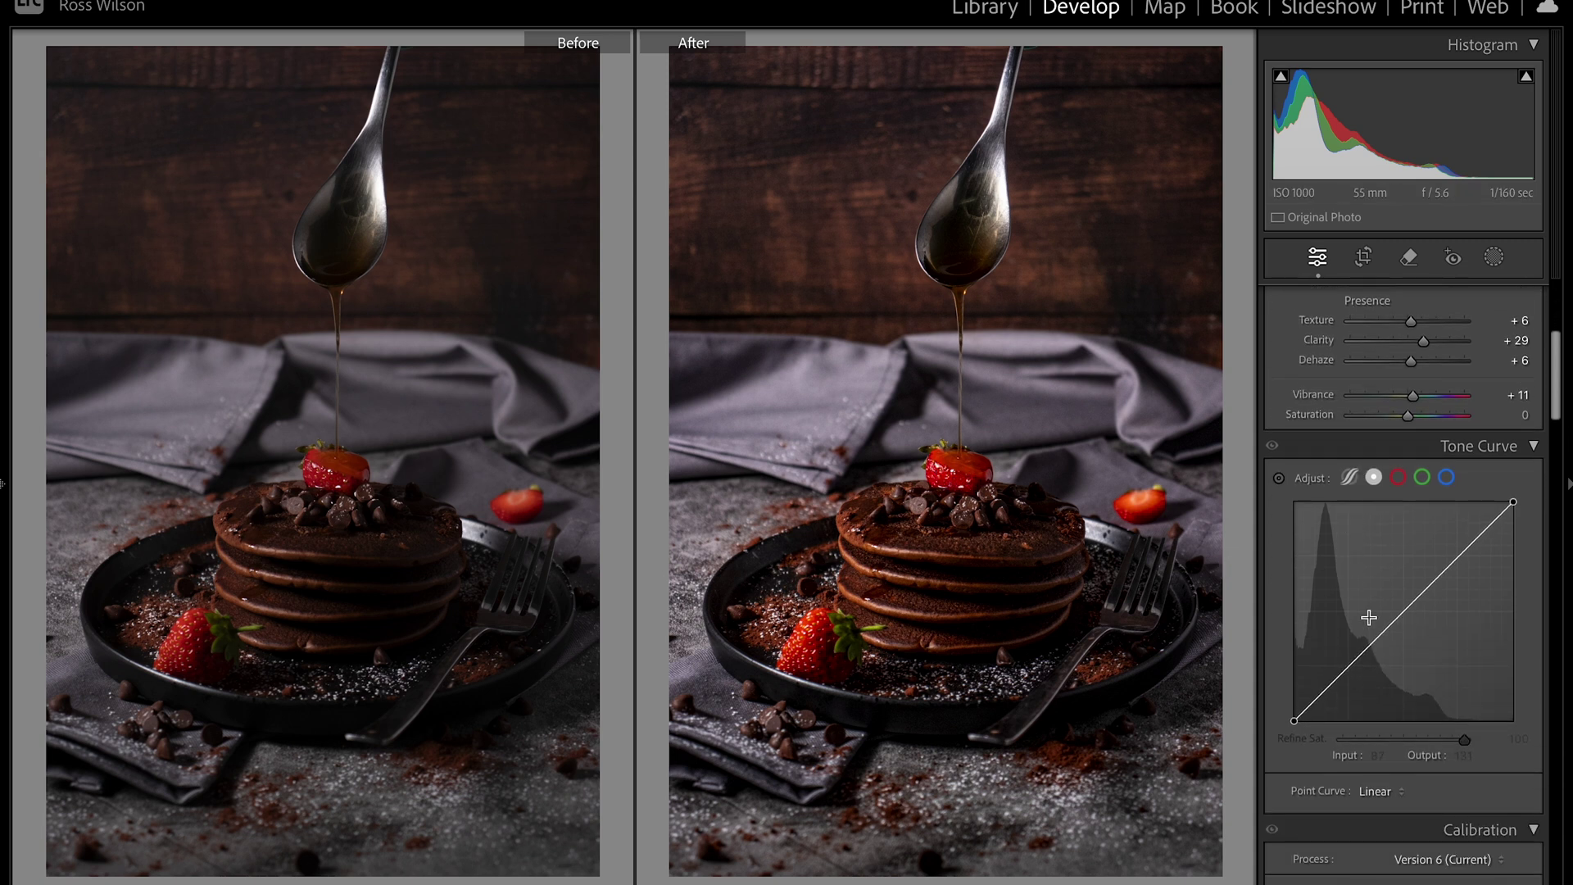
click(1350, 666)
drag(1405, 610, 1407, 613)
click(1459, 556)
drag(1349, 665, 1336, 661)
drag(1406, 612, 1401, 608)
drag(1463, 559, 1461, 558)
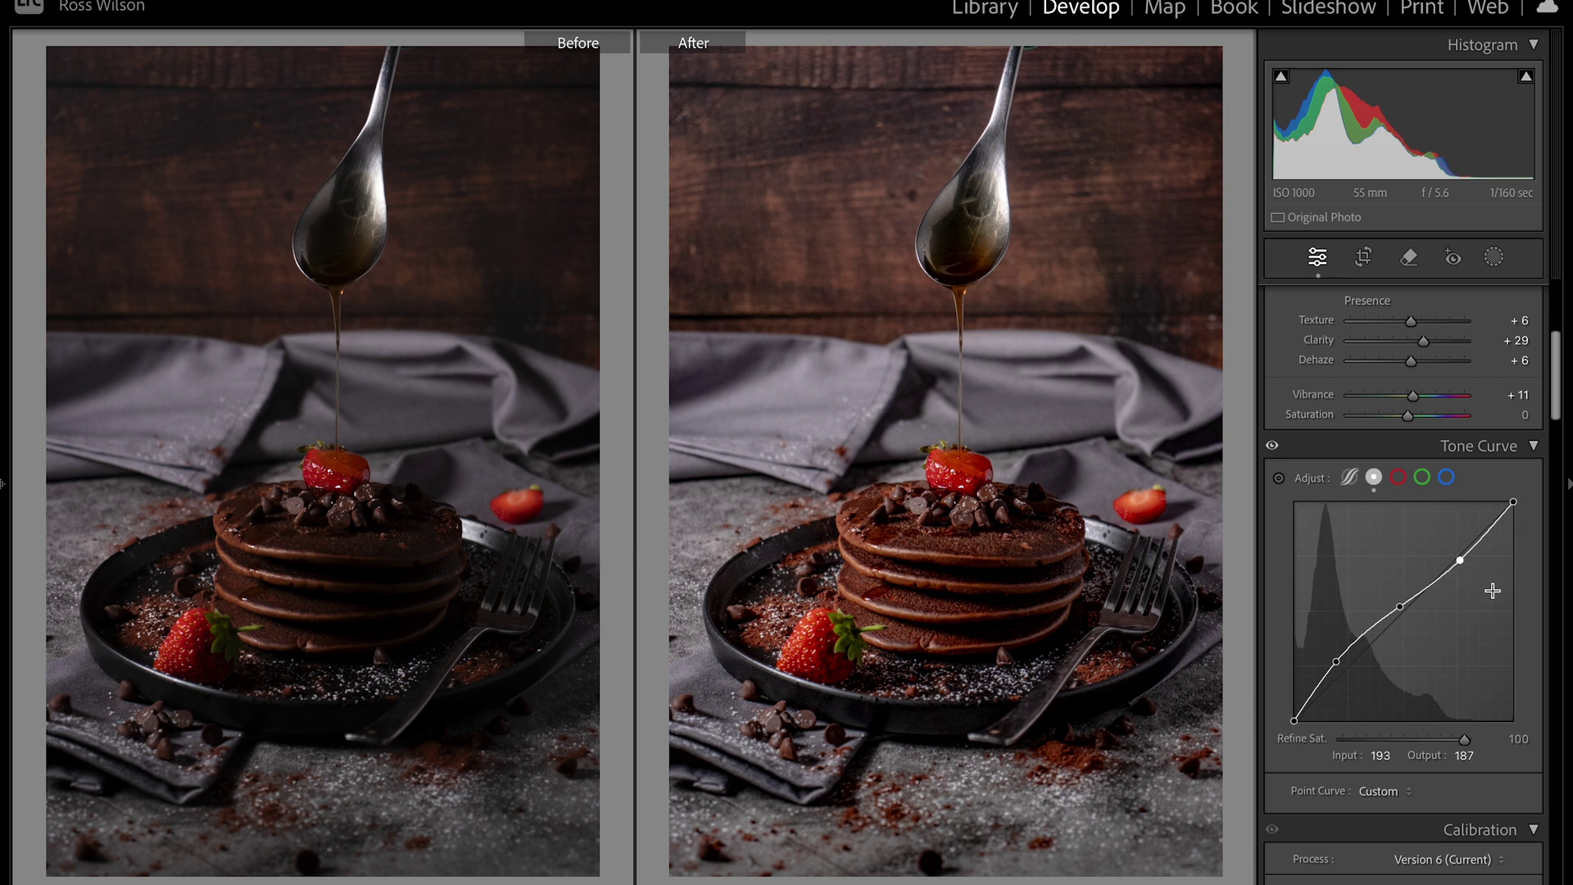
- Set the Exposure to −0.10 and the Contrast to +12
scroll(1422, 590, up, 5)
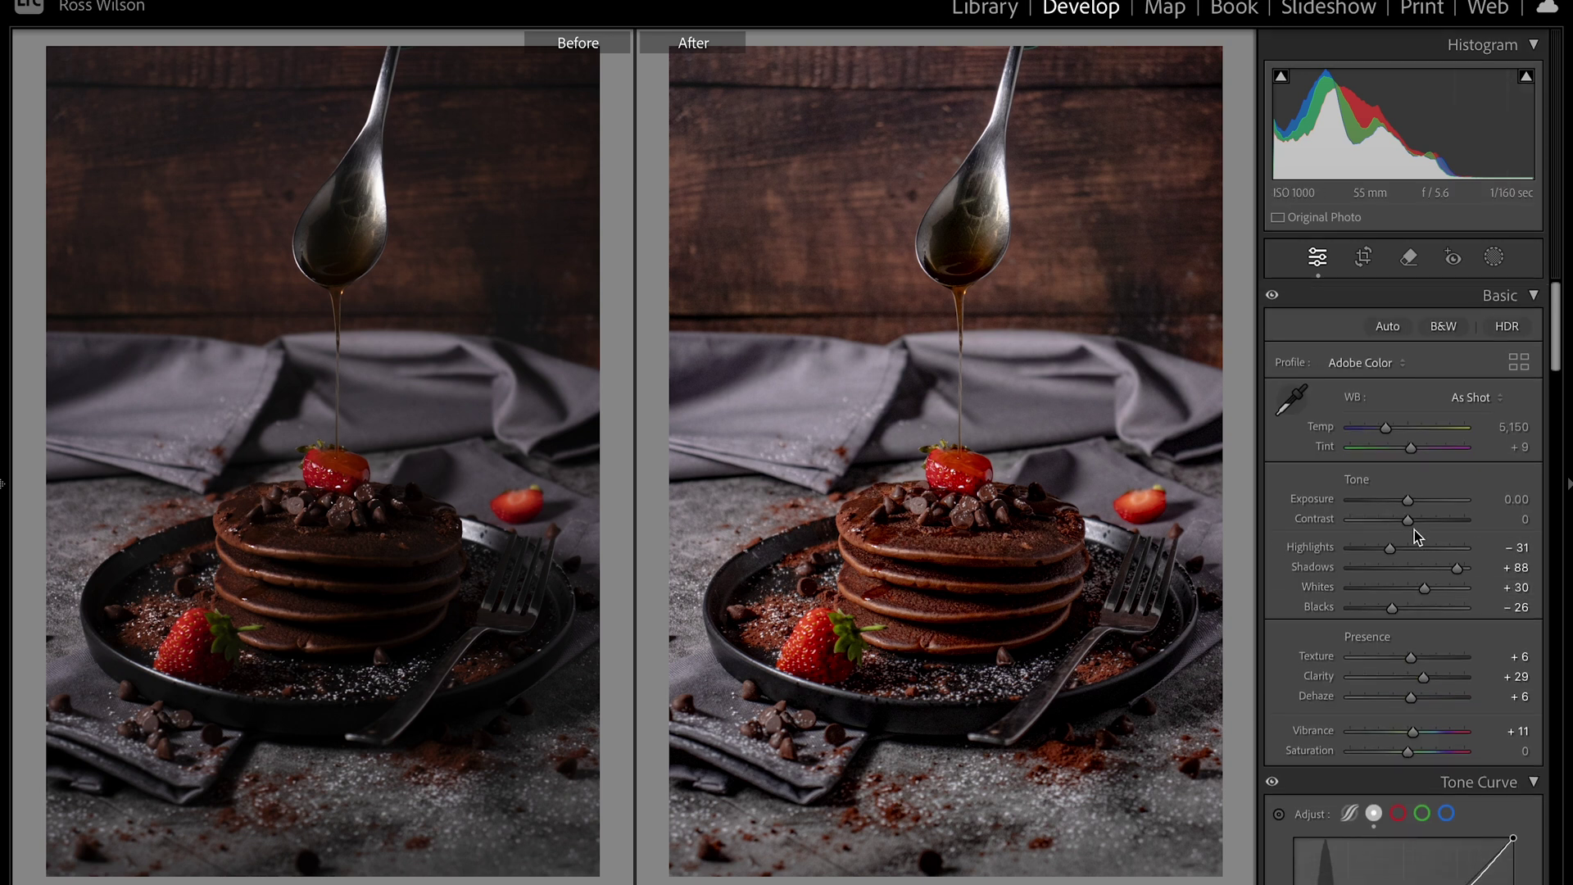
drag(1408, 501, 1416, 520)
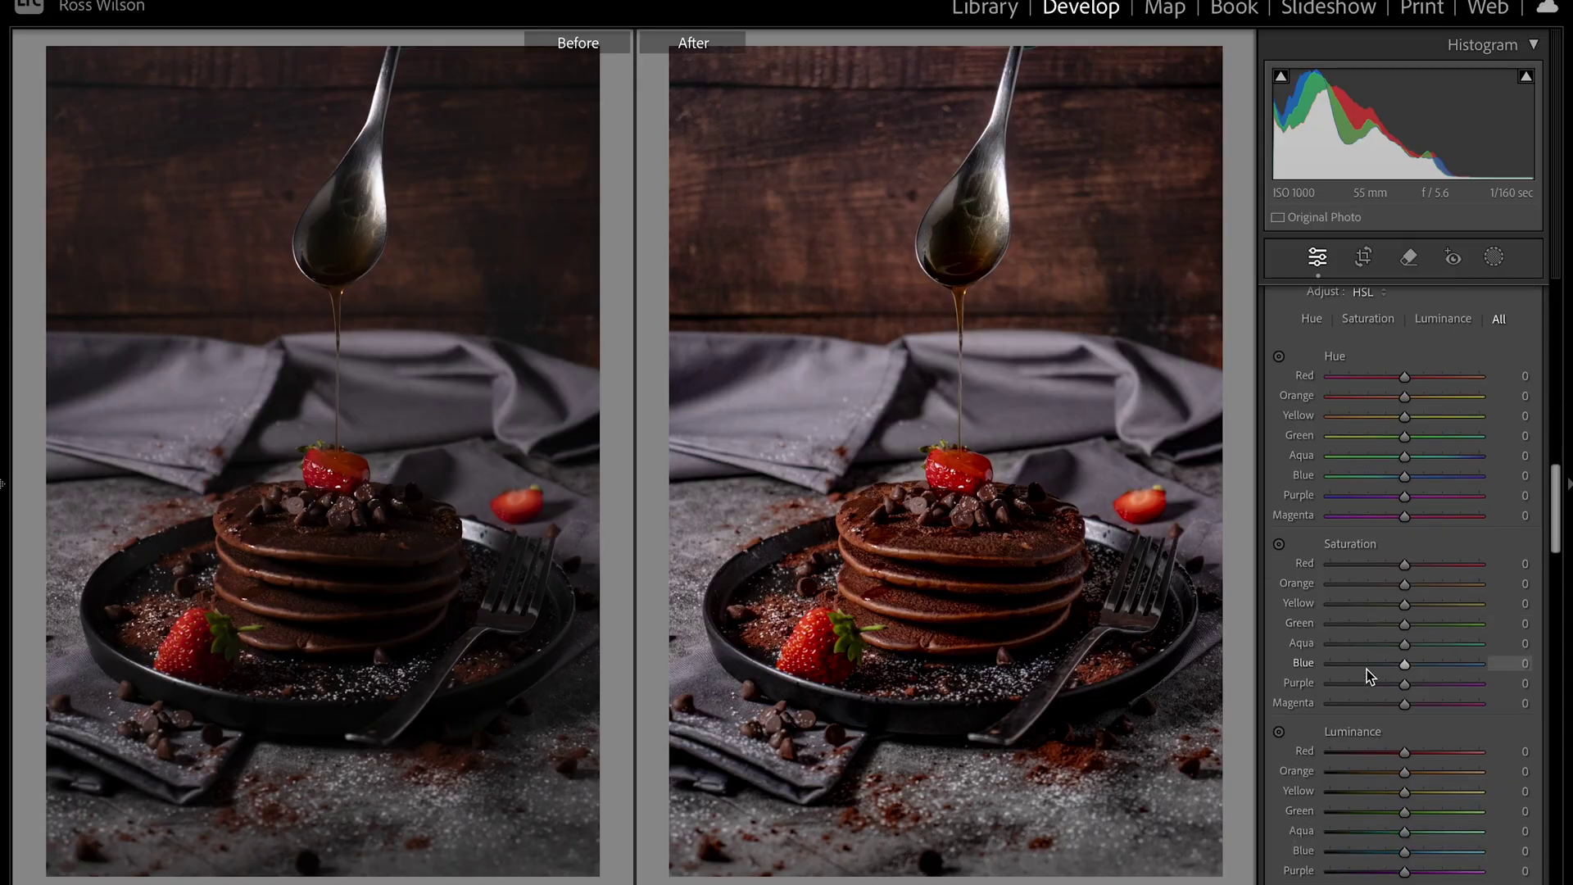
- Shift the color hues: Green to +22, Orange to −5 and Yellow to −9
scroll(1369, 673, down, 2)
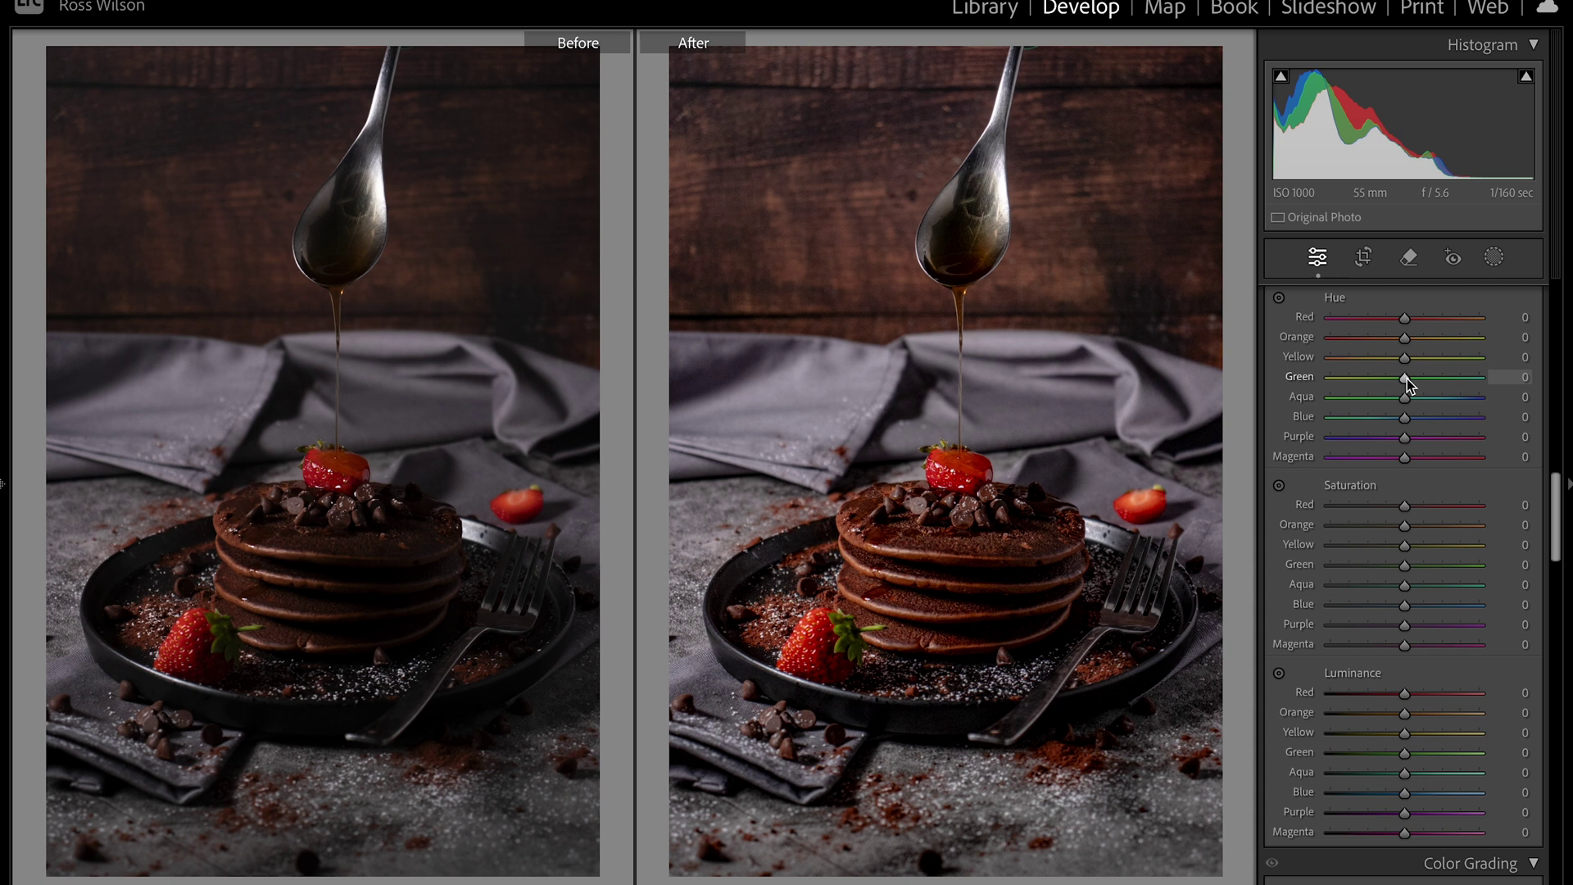
drag(1409, 379, 1423, 375)
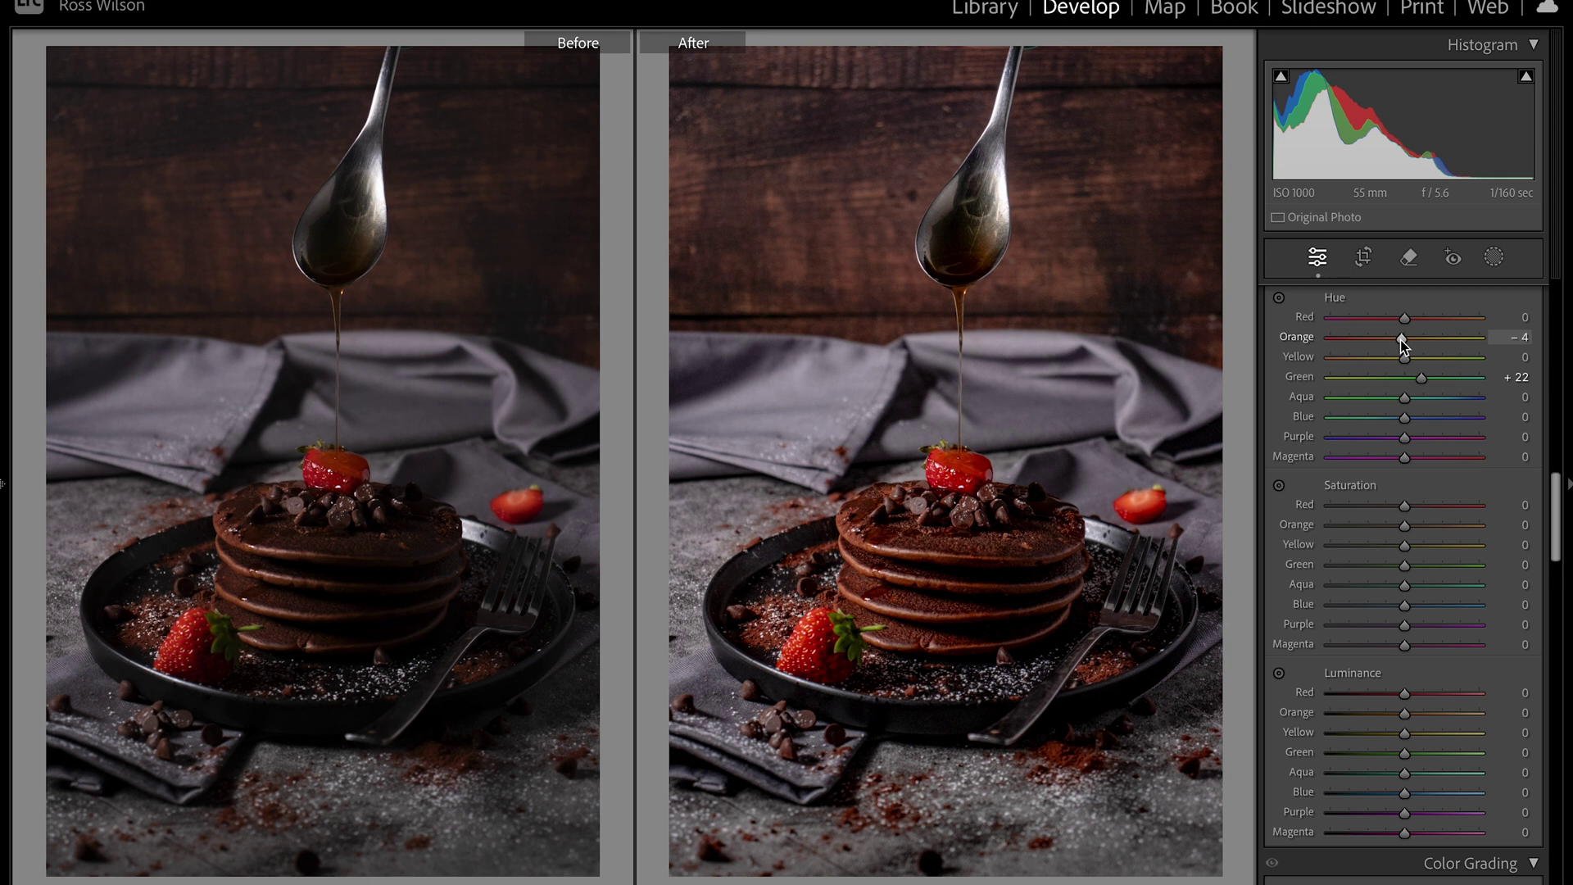
drag(1405, 359, 1399, 359)
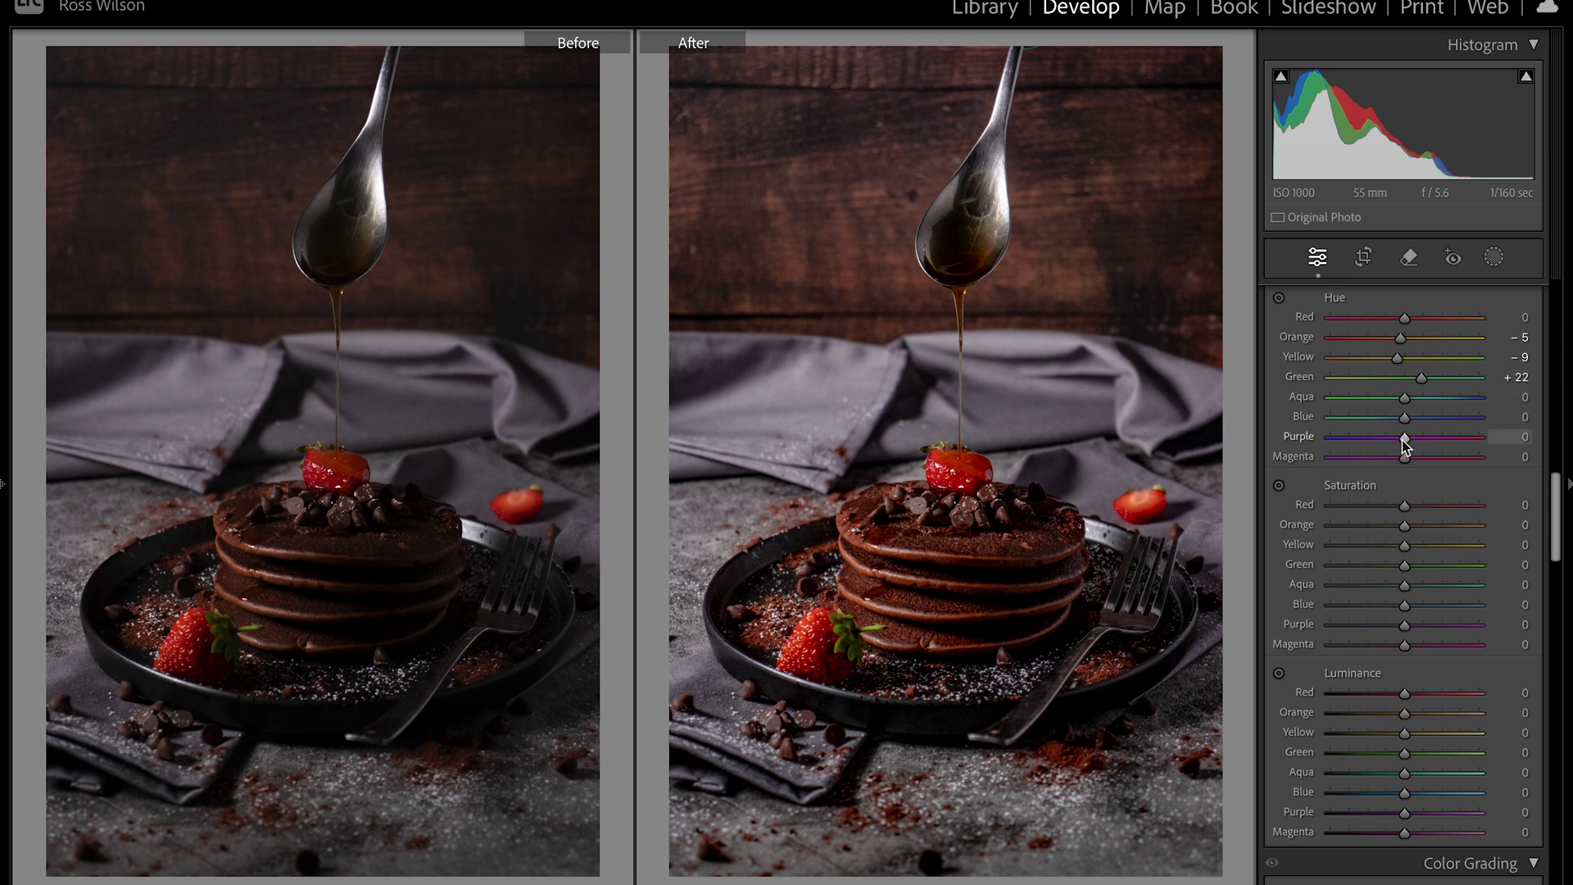
- Set the color saturation of Red to +22, Orange to +25, Yellow to +3, Green to +10 and Aqua to +19
scroll(1402, 463, down, 1)
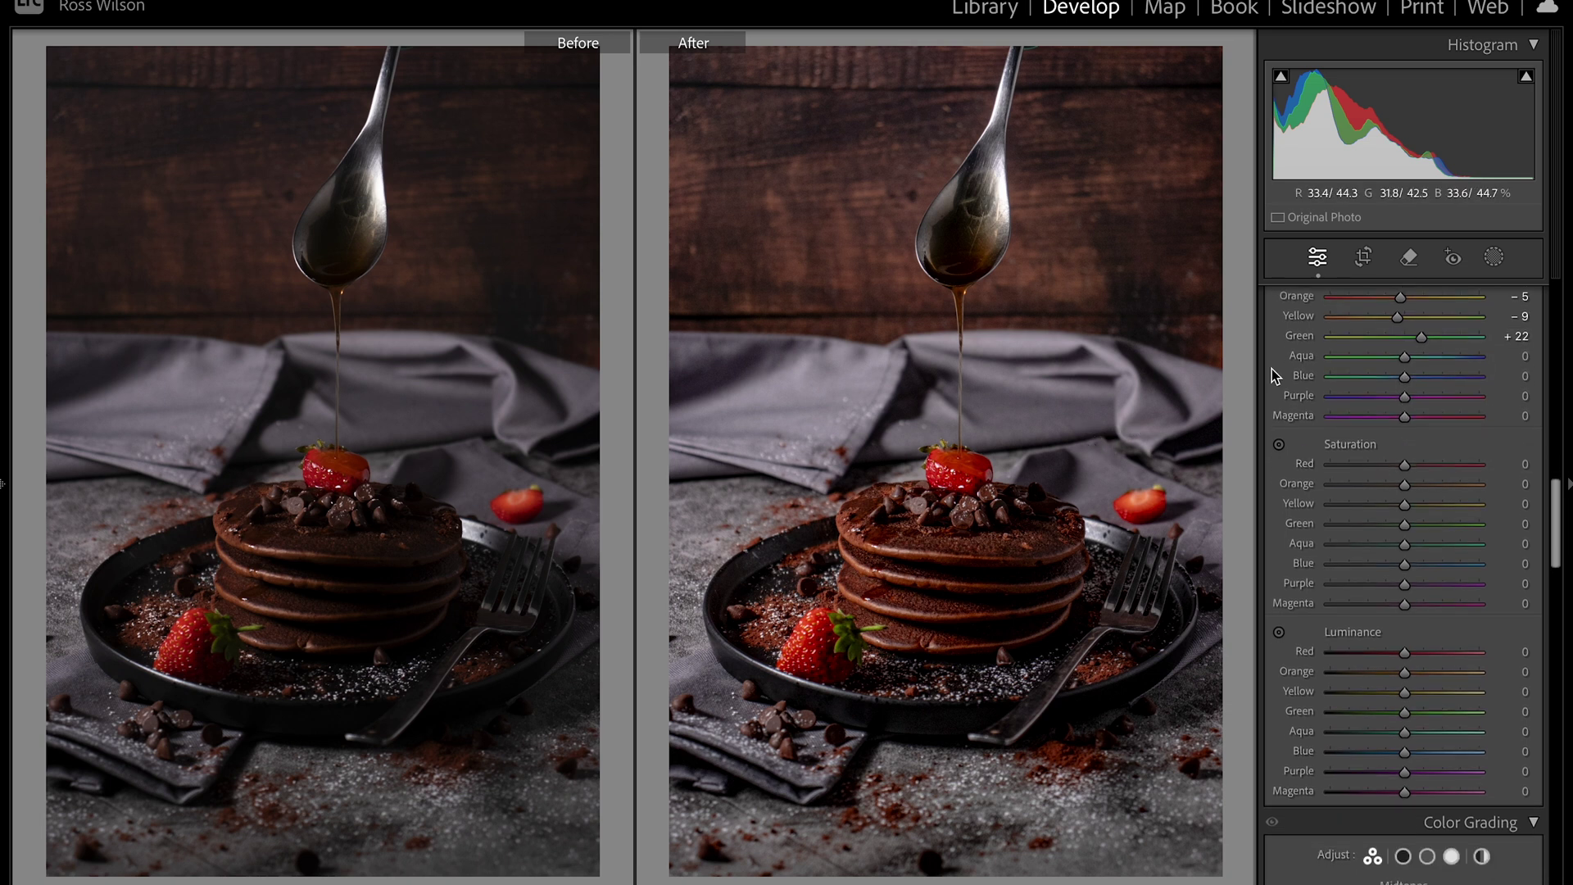
drag(1380, 357, 1422, 370)
scroll(1407, 397, down, 2)
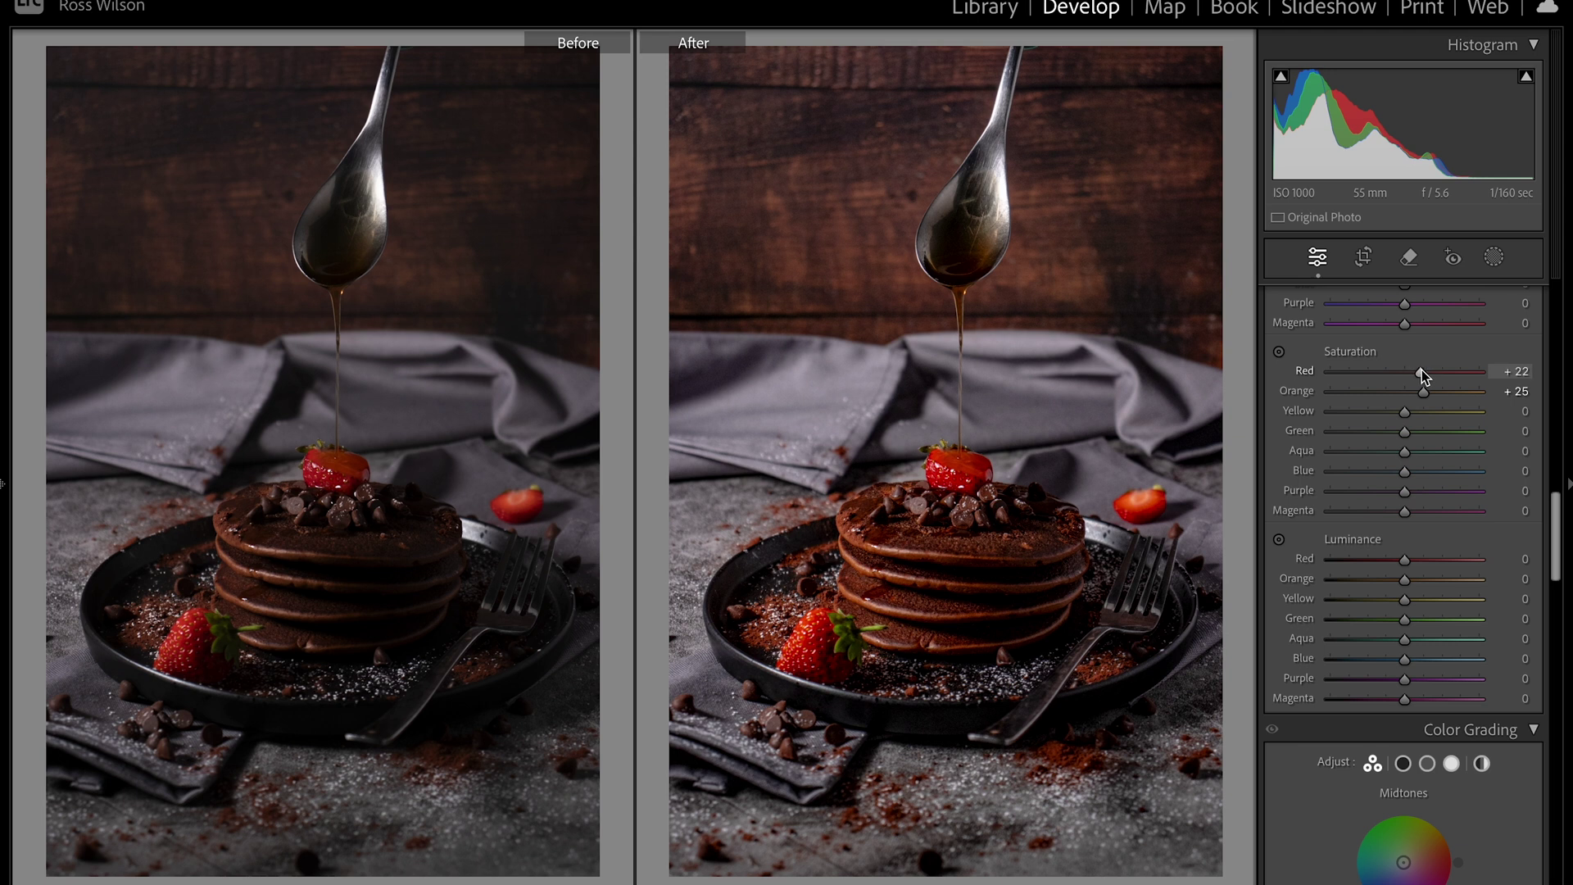
drag(1405, 432, 1261, 445)
drag(1414, 457, 1417, 457)
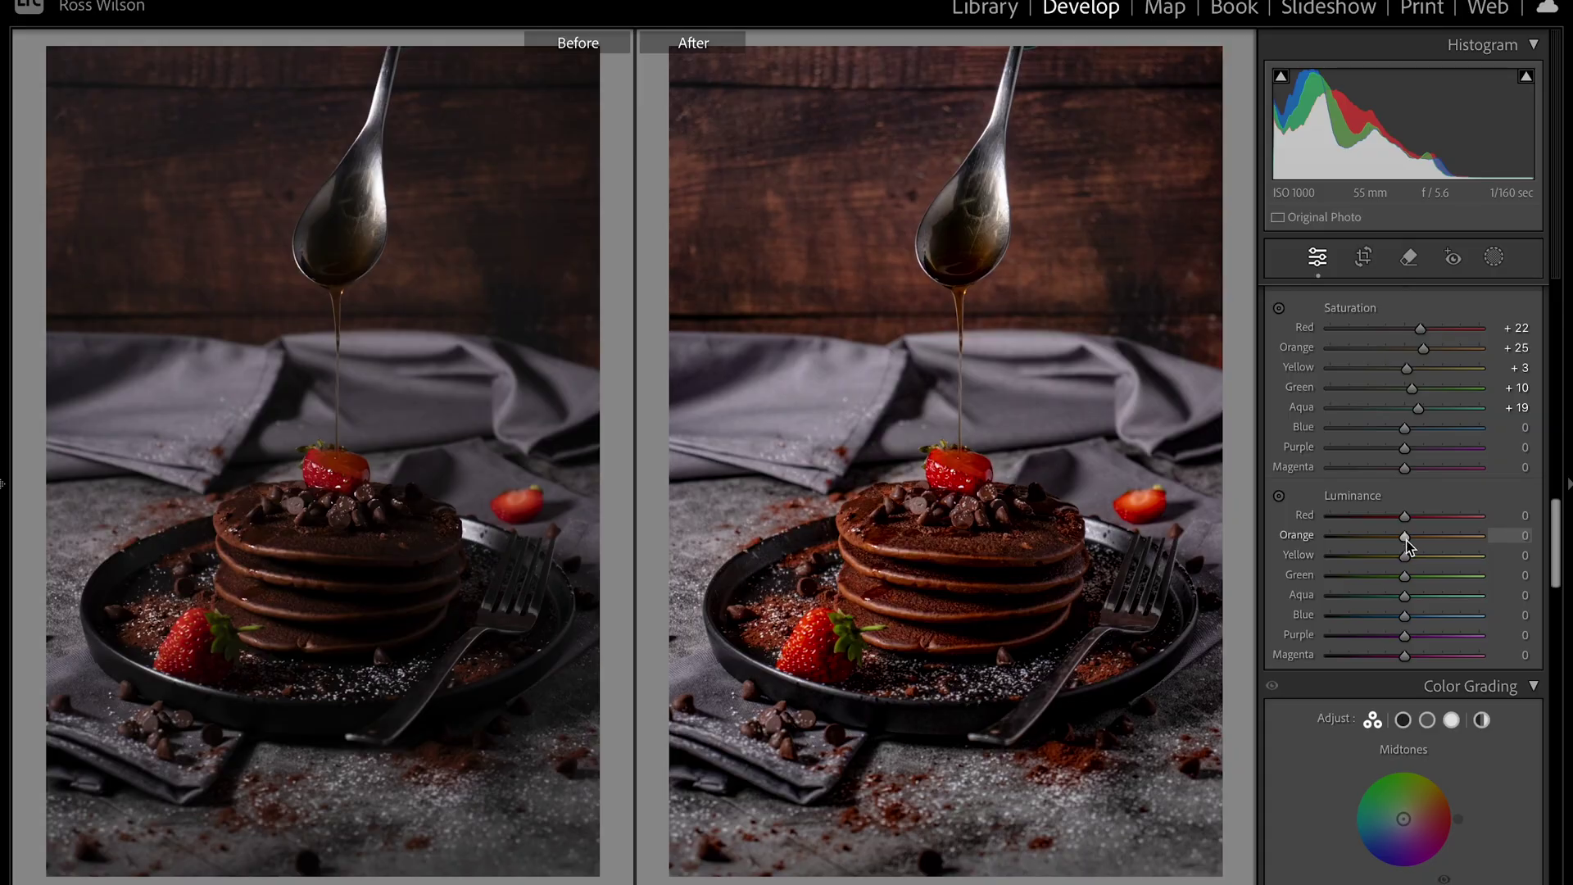
- Set the color luminance of Red to +15, Orange to +14, Yellow to +2, Green to +14, Aqua to −10 and Blue to −17
drag(1409, 518, 1419, 517)
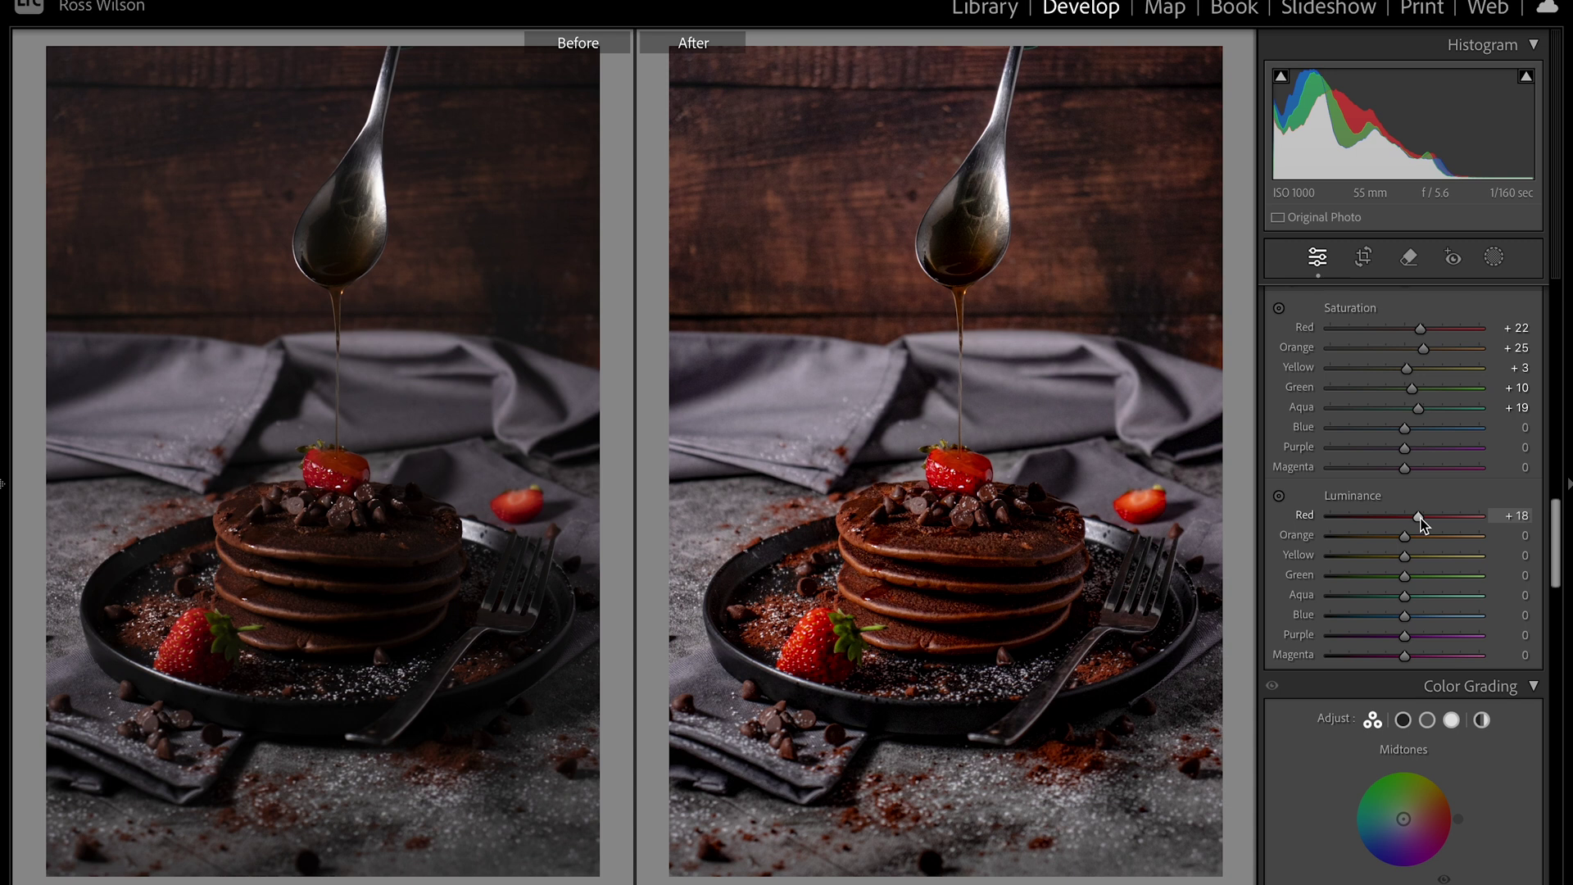
drag(1424, 522, 1408, 555)
drag(1404, 575, 1416, 597)
mouse_move(1422, 536)
mouse_down()
mouse_move(1406, 557)
mouse_move(1414, 516)
mouse_up()
drag(1416, 596, 1391, 615)
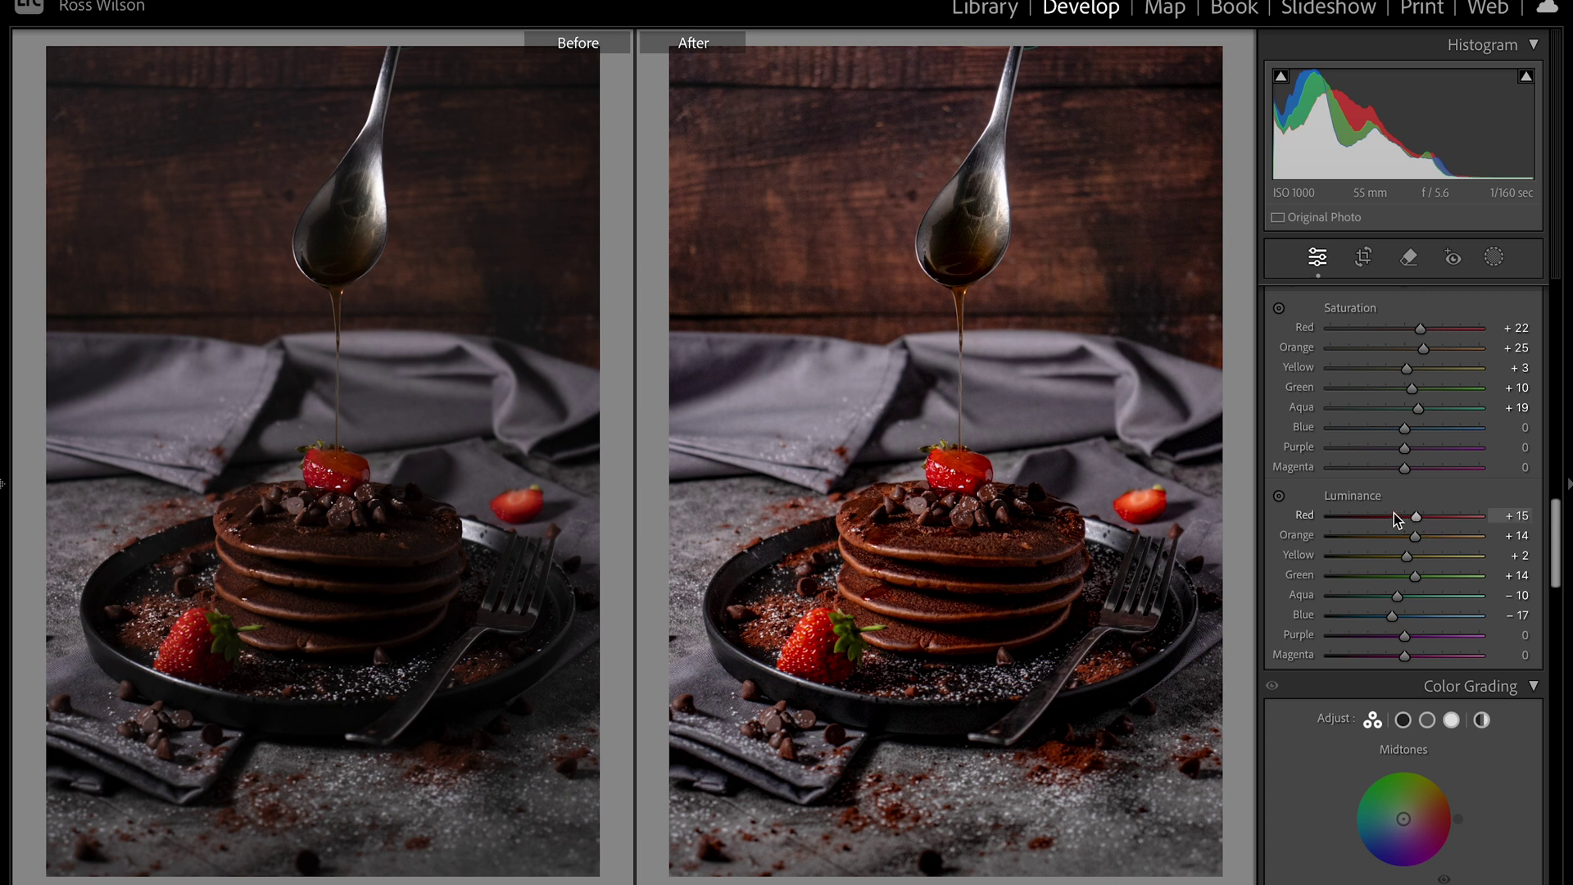
- Color grade the shadows blue at hue 205, saturation 17, and the highlights slightly orange, with Blending at 100
scroll(1393, 512, up, 5)
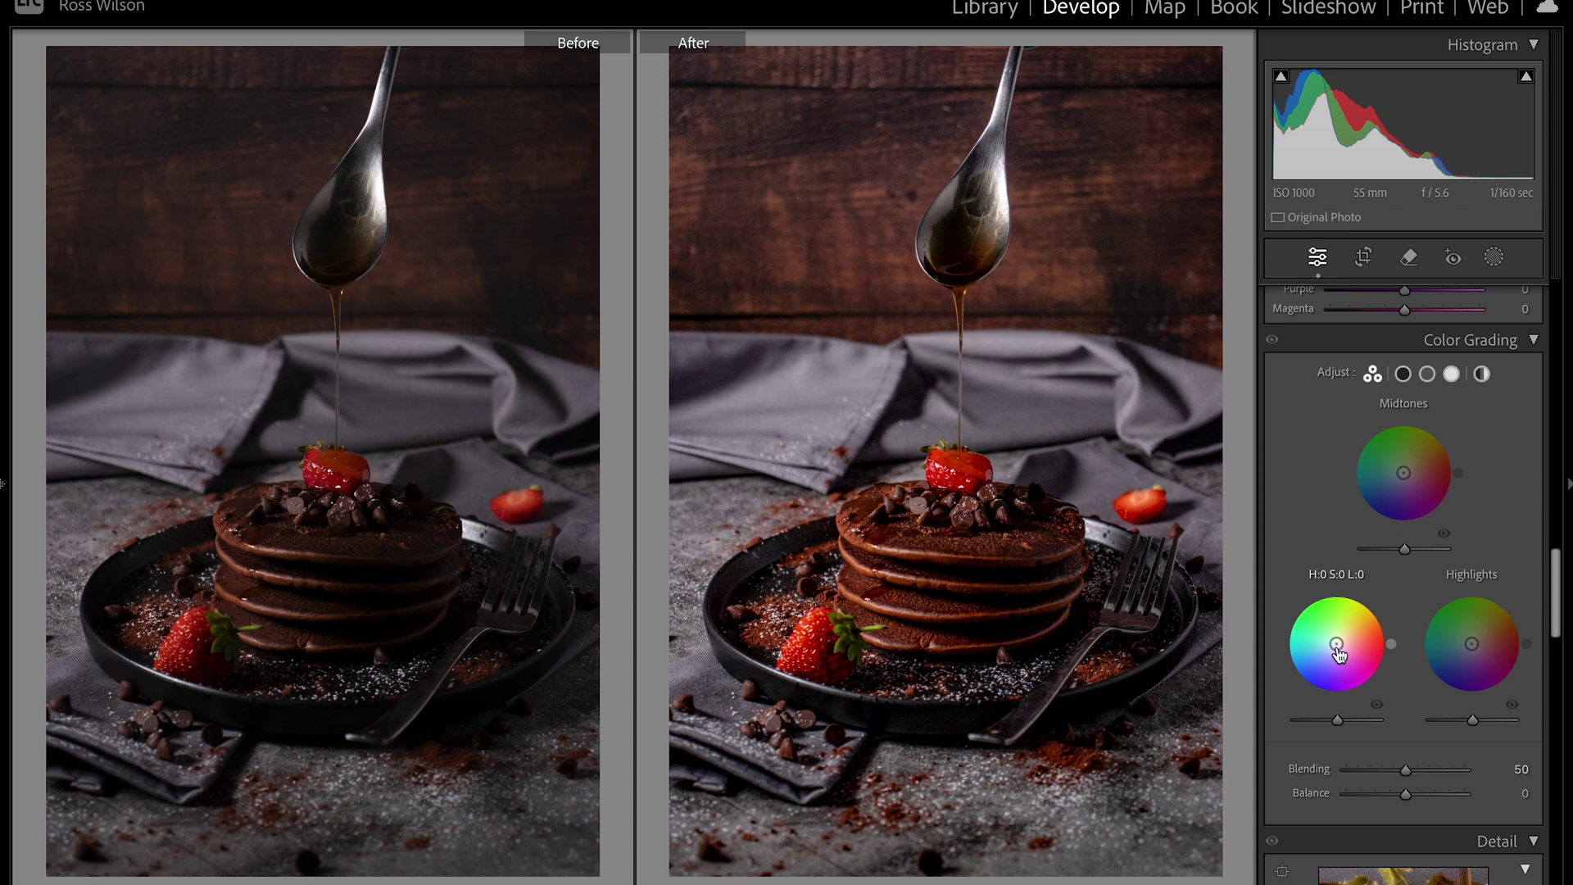
drag(1337, 645, 1319, 651)
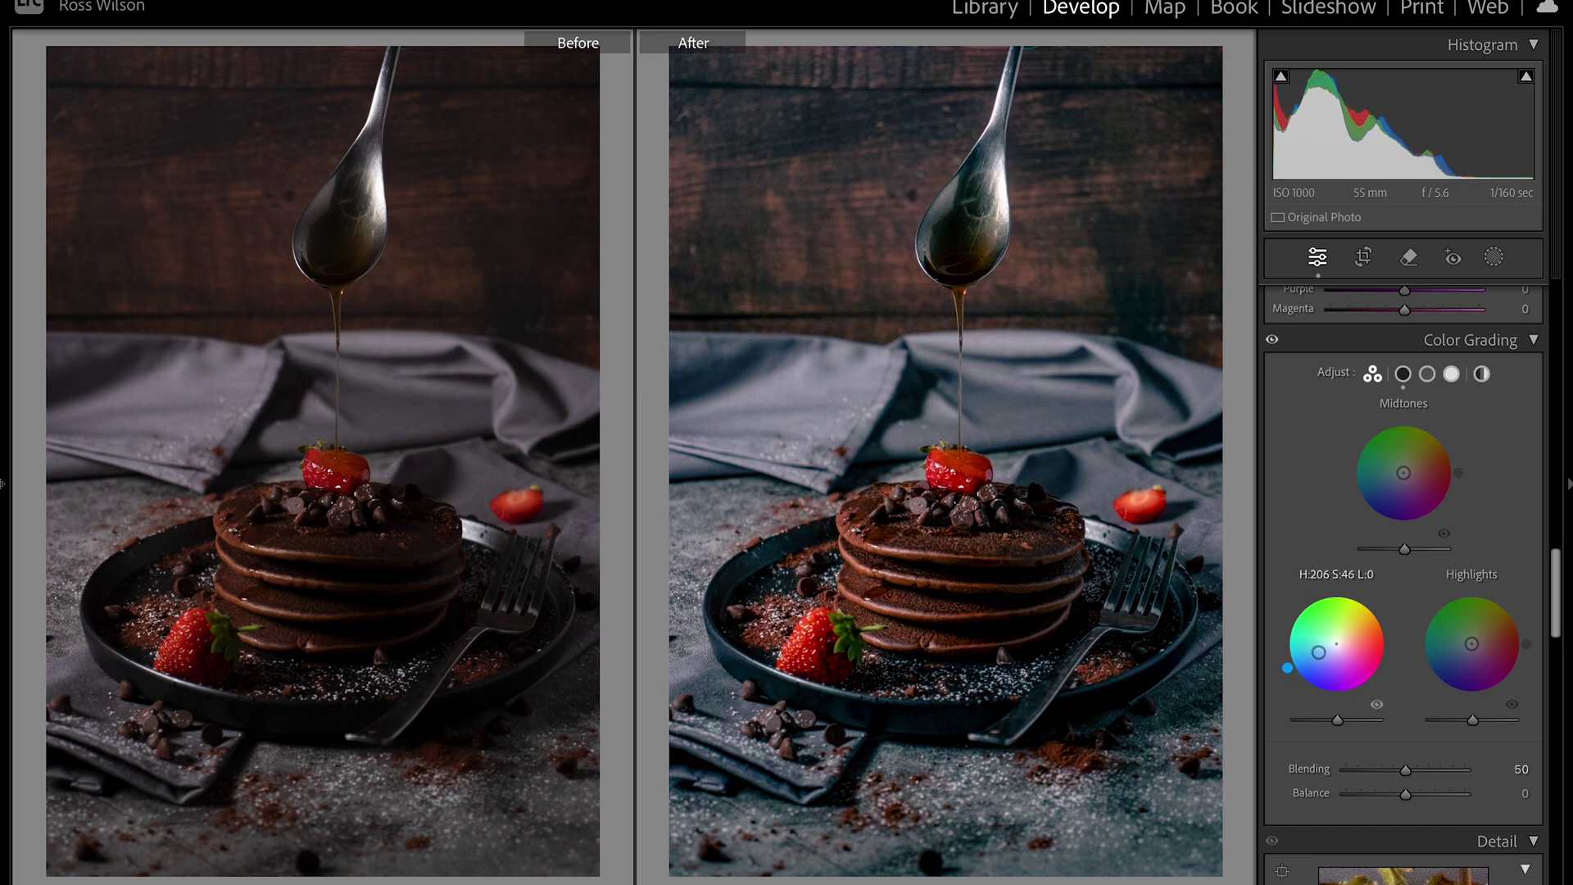
drag(1318, 652, 1330, 646)
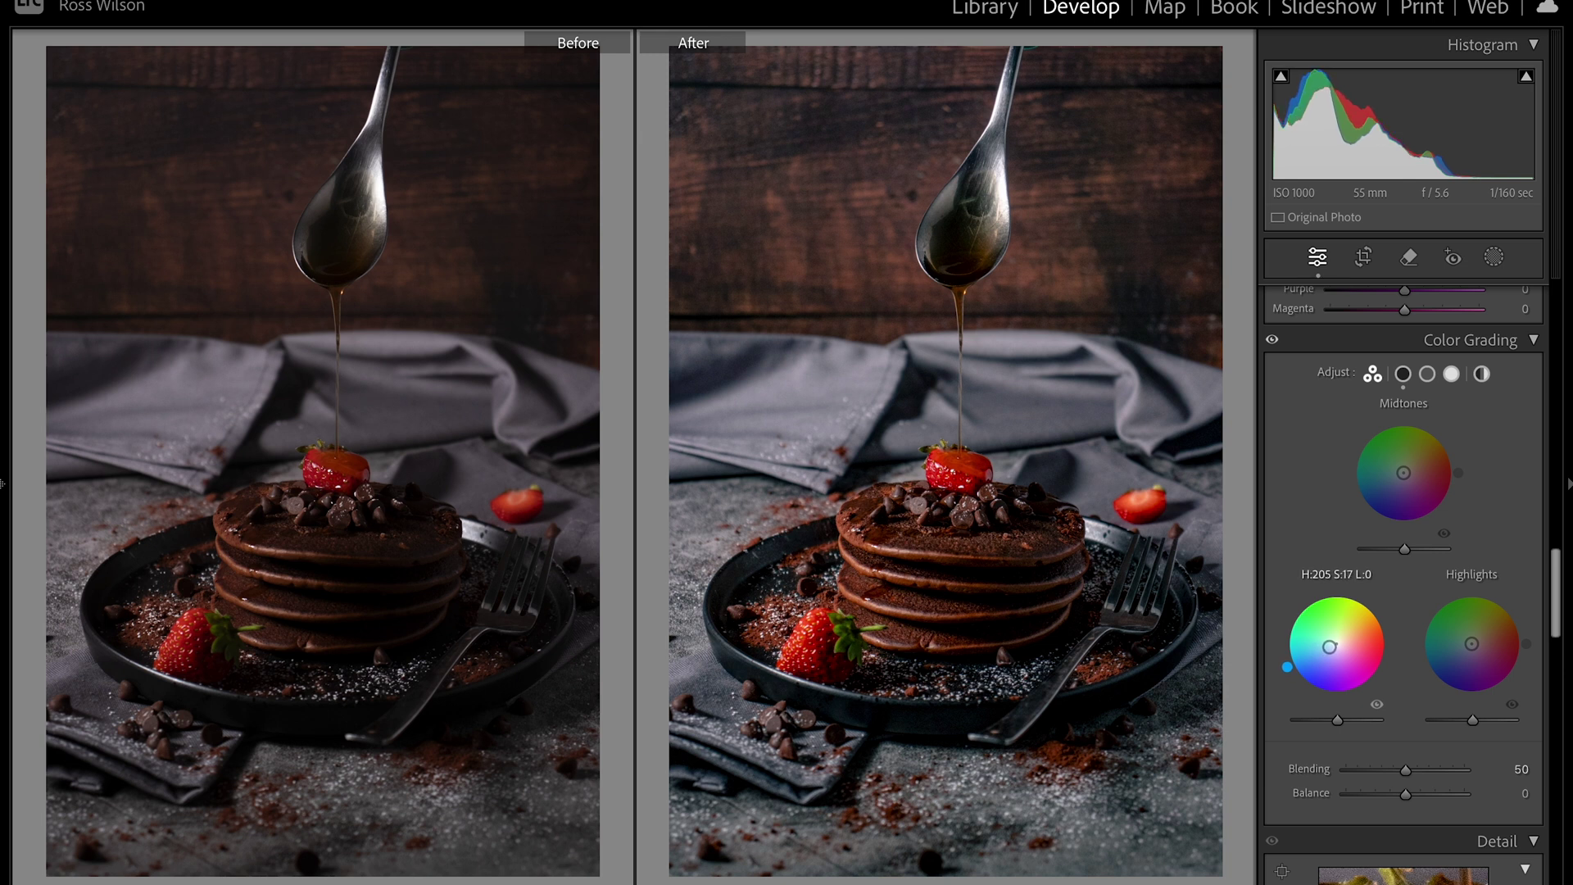
drag(1472, 644, 1476, 639)
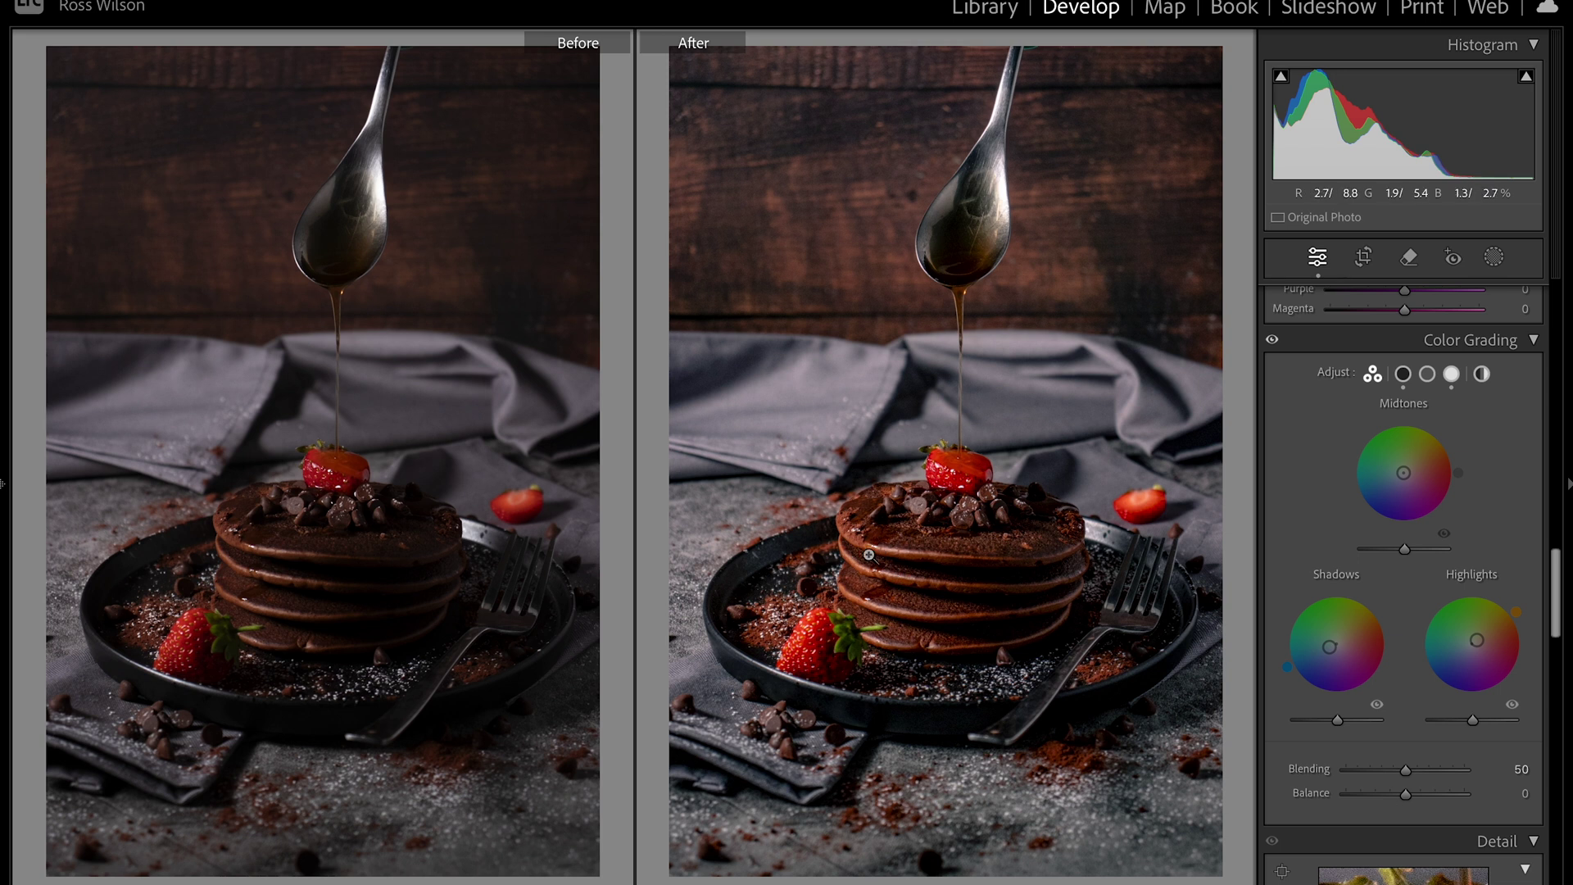
mouse_move(1476, 640)
mouse_down()
mouse_move(1493, 629)
mouse_move(1479, 638)
mouse_up()
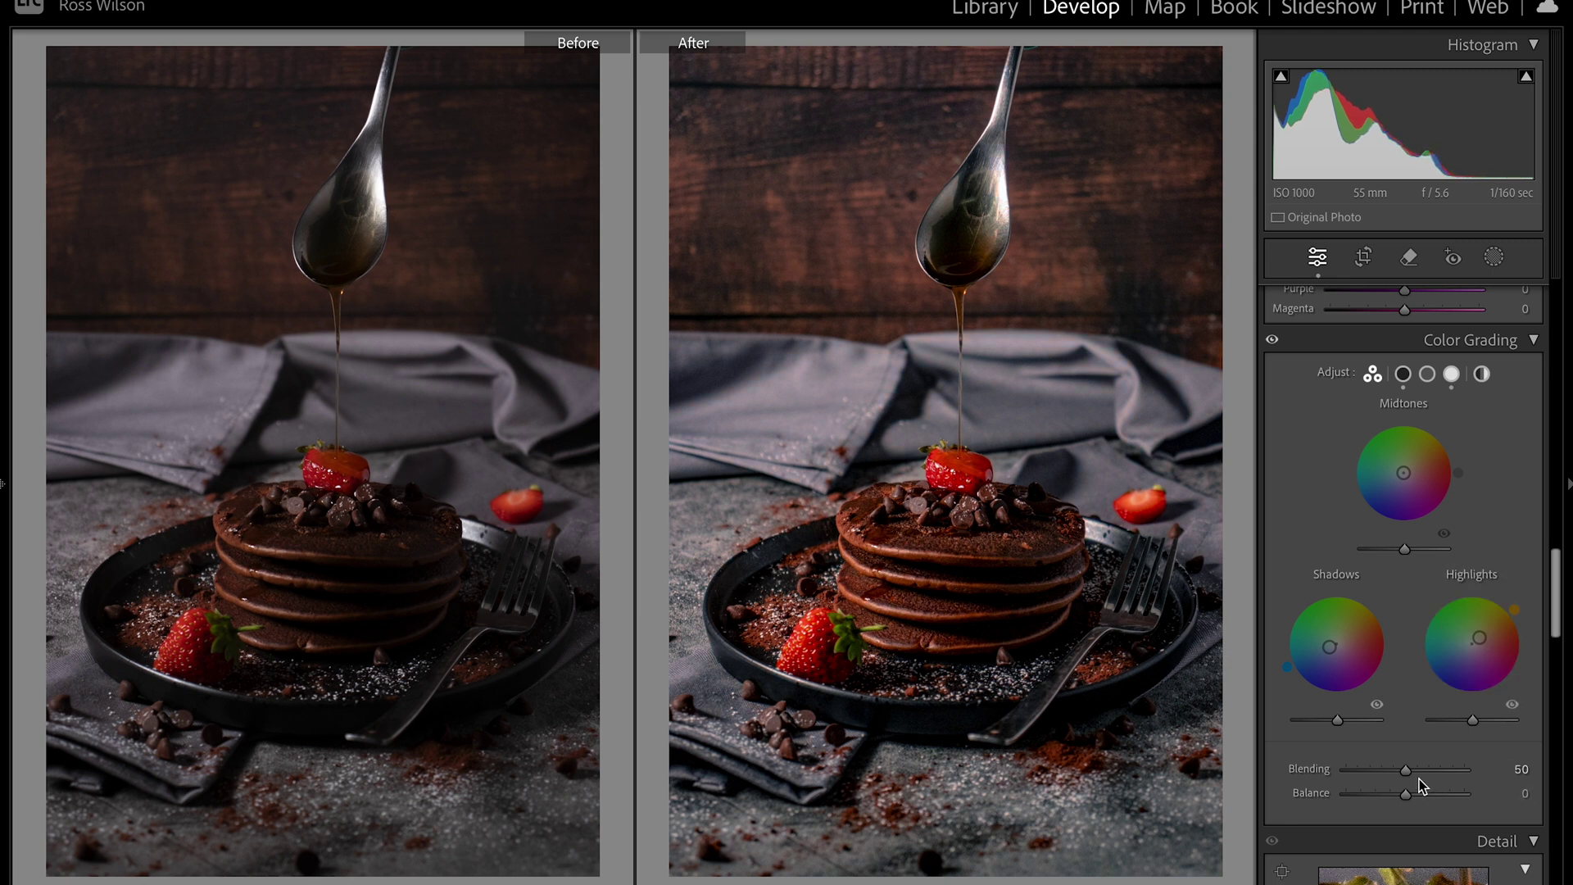
drag(1409, 772, 1531, 764)
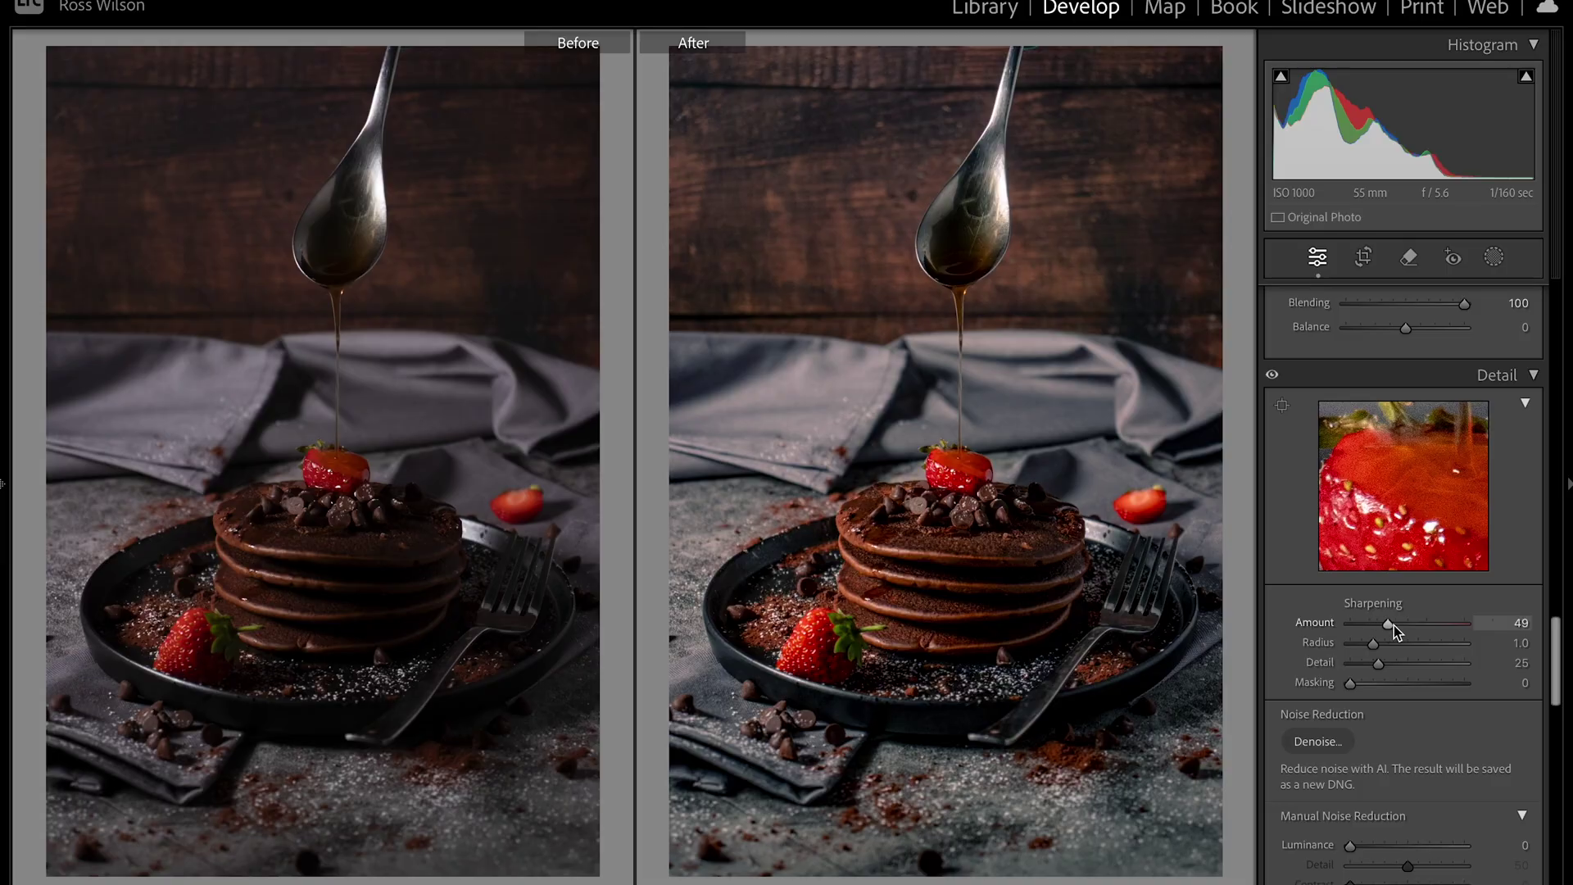
- Raise the sharpening amount to slightly above 65 and set the sharpening masking to 30
drag(1393, 626, 1402, 624)
drag(1351, 684, 1385, 682)
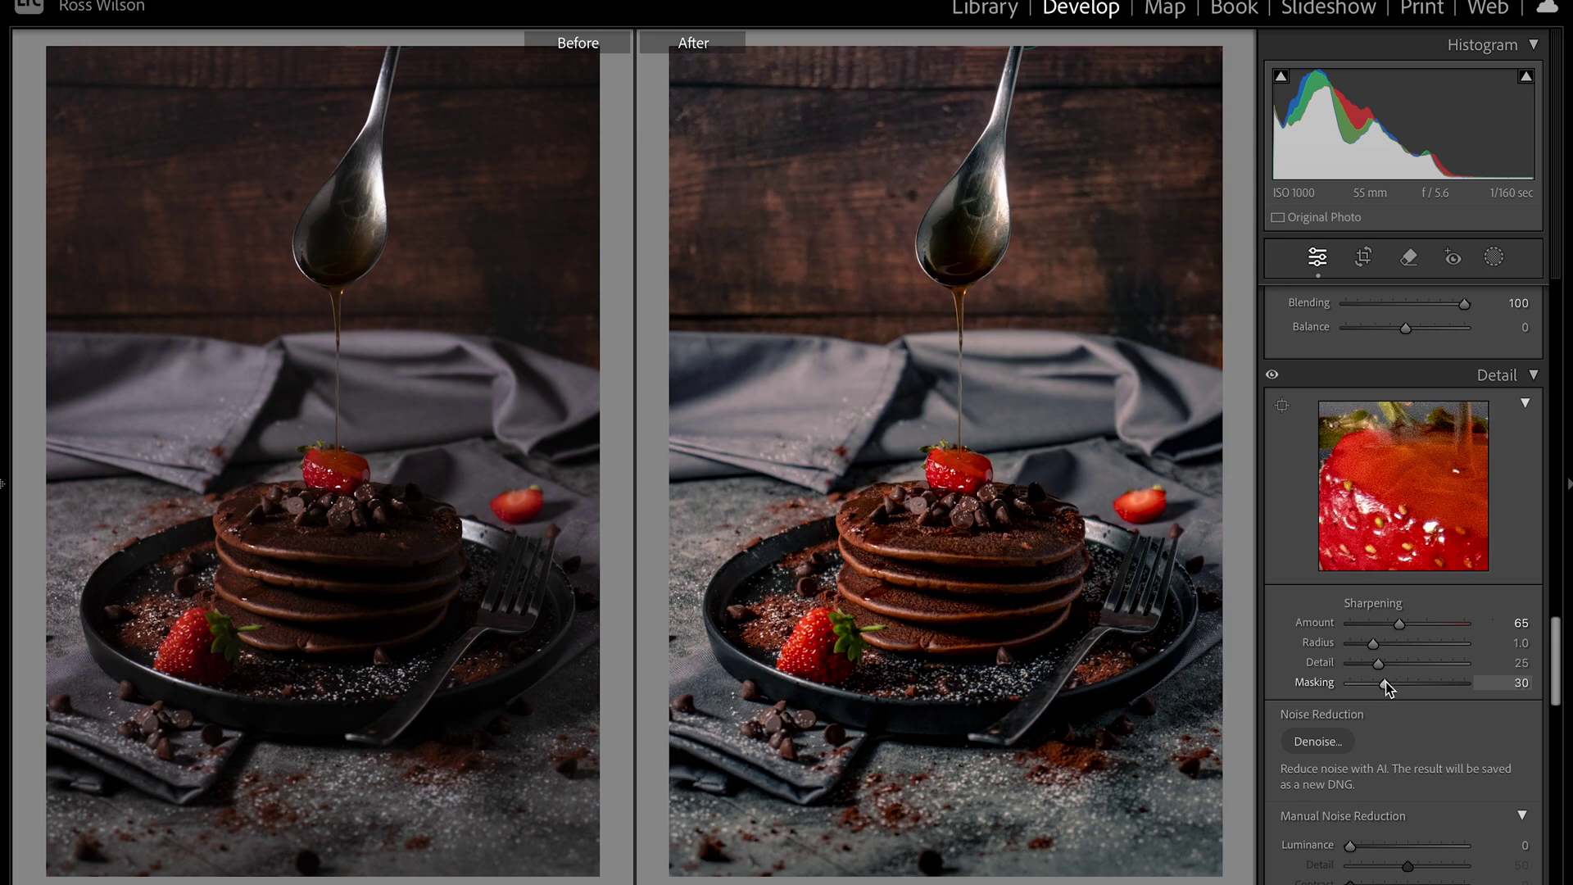
drag(1398, 621, 1402, 625)
- Enable chromatic aberration removal and lens profile corrections, and apply Lens Blur at 58 with the focus range extended toward the near end
scroll(1373, 513, down, 10)
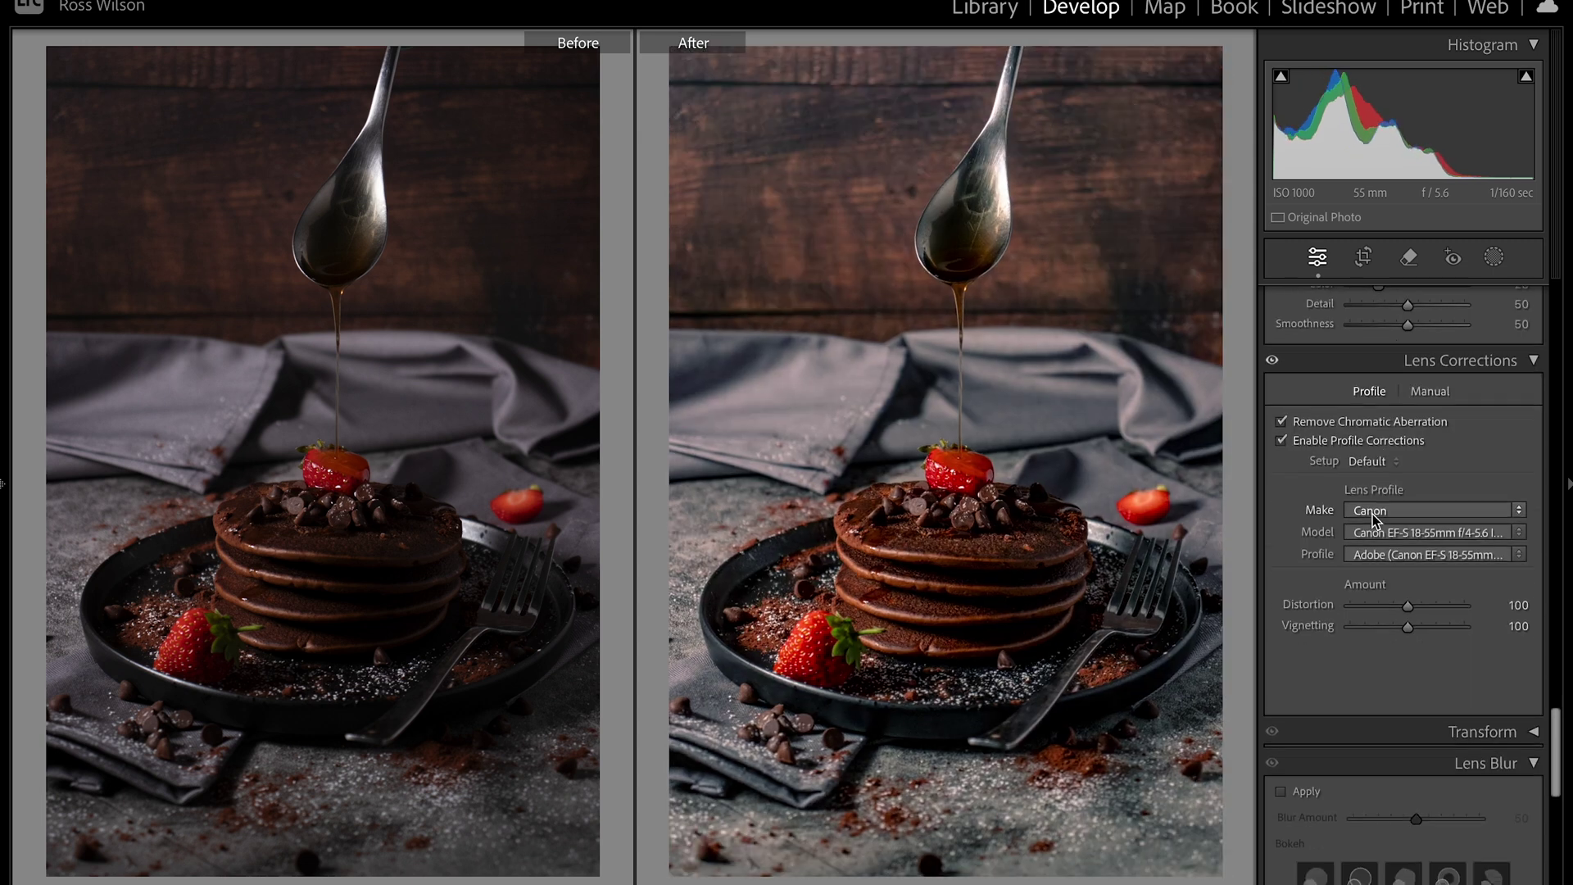
click(1281, 420)
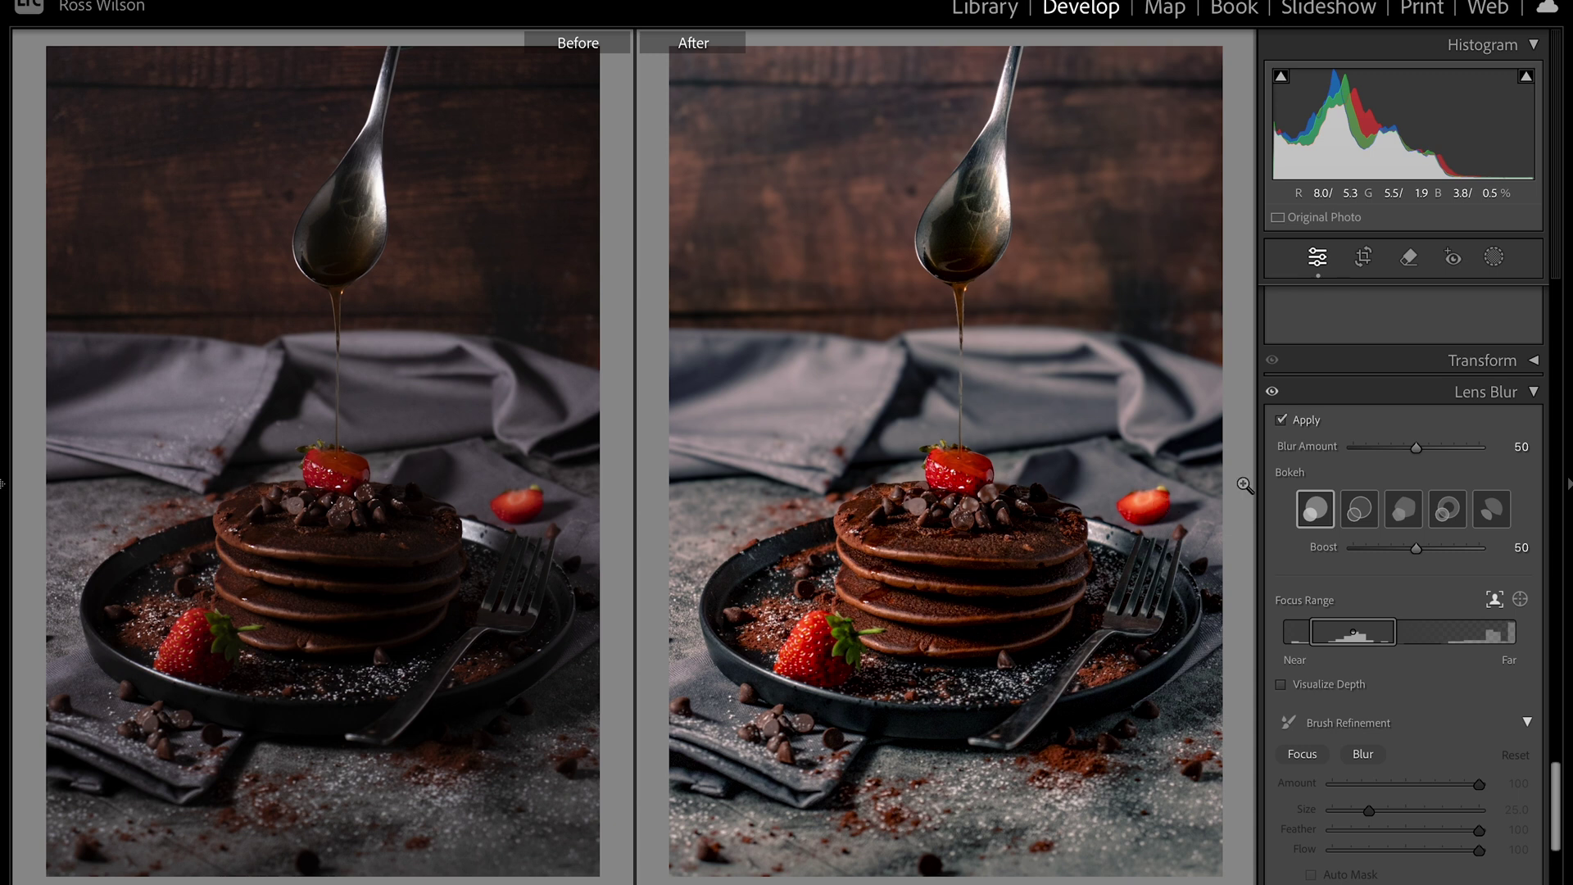
drag(1414, 450, 1426, 447)
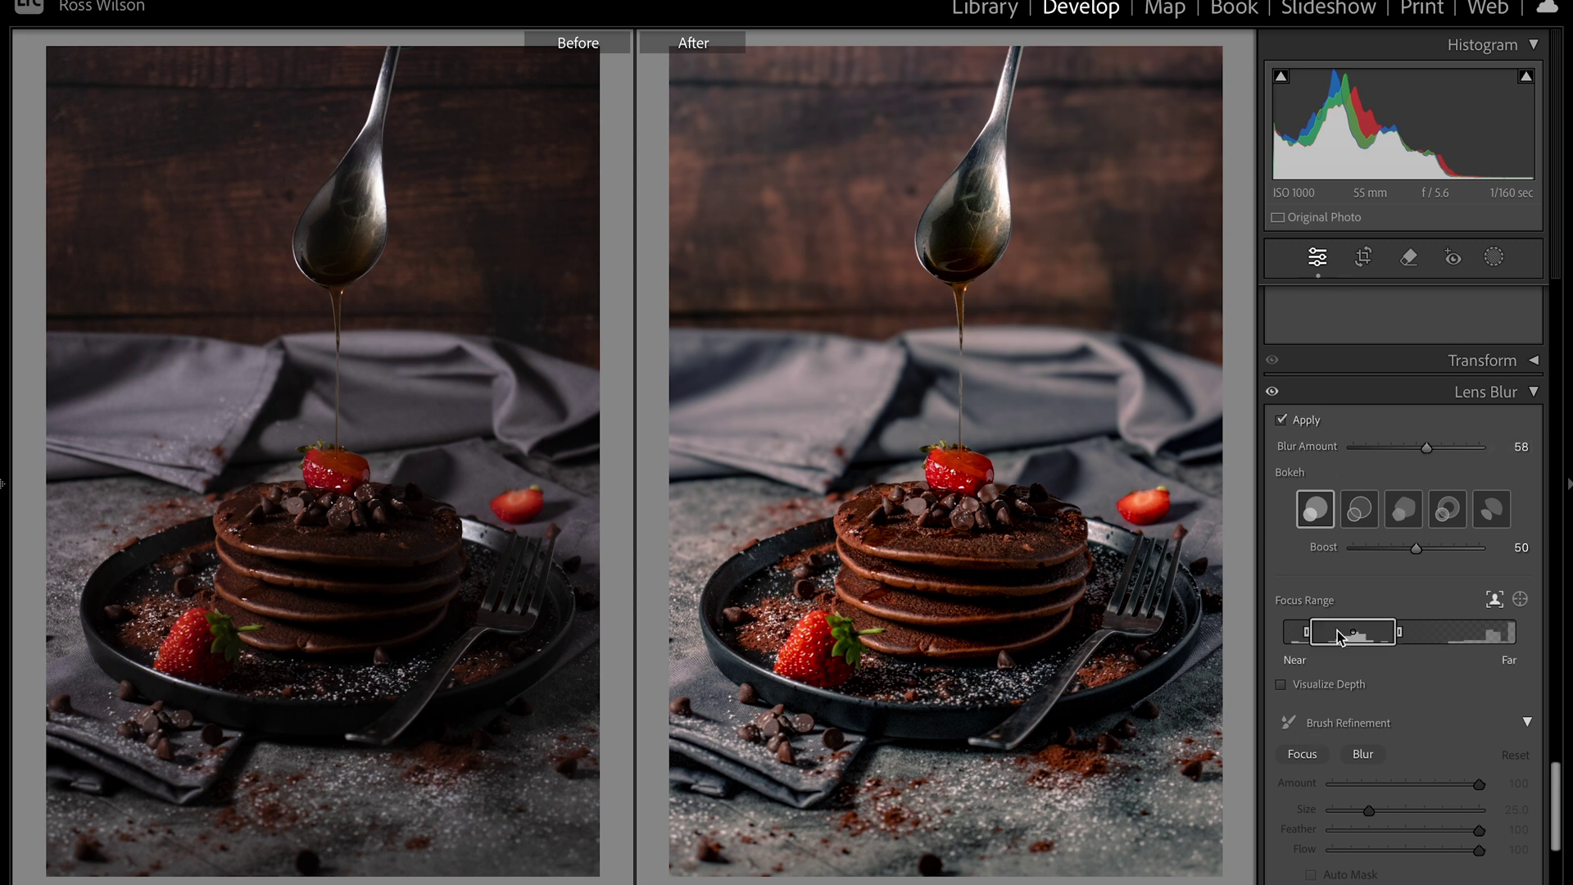
drag(1309, 637, 1291, 637)
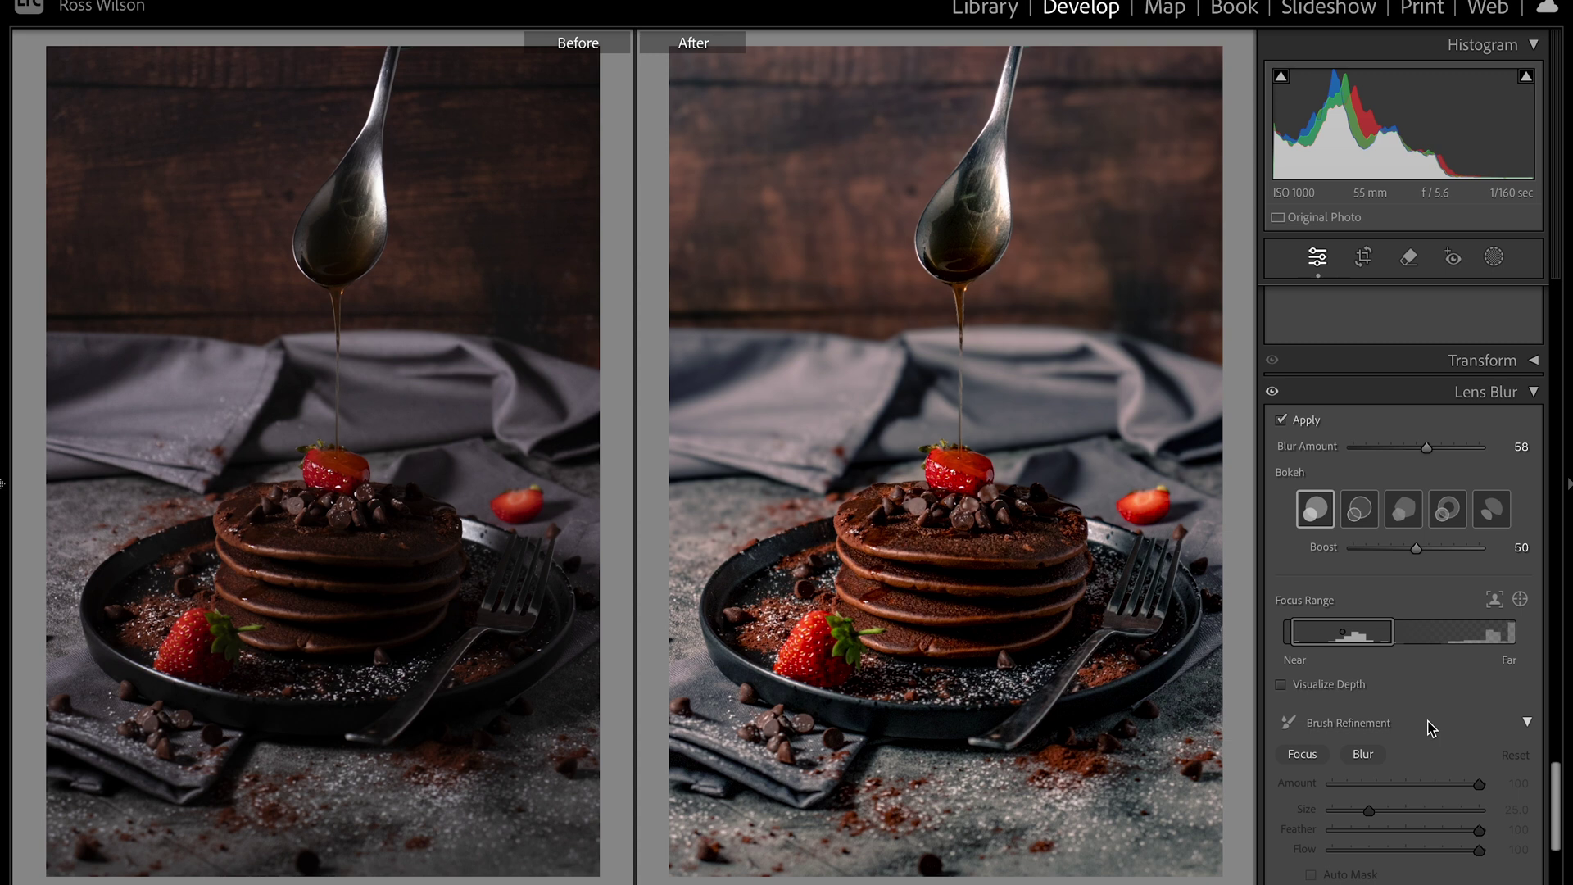
- Refine the tone settings with Highlights at −23, Contrast at +15 and Blacks at −25
scroll(1429, 728, up, 15)
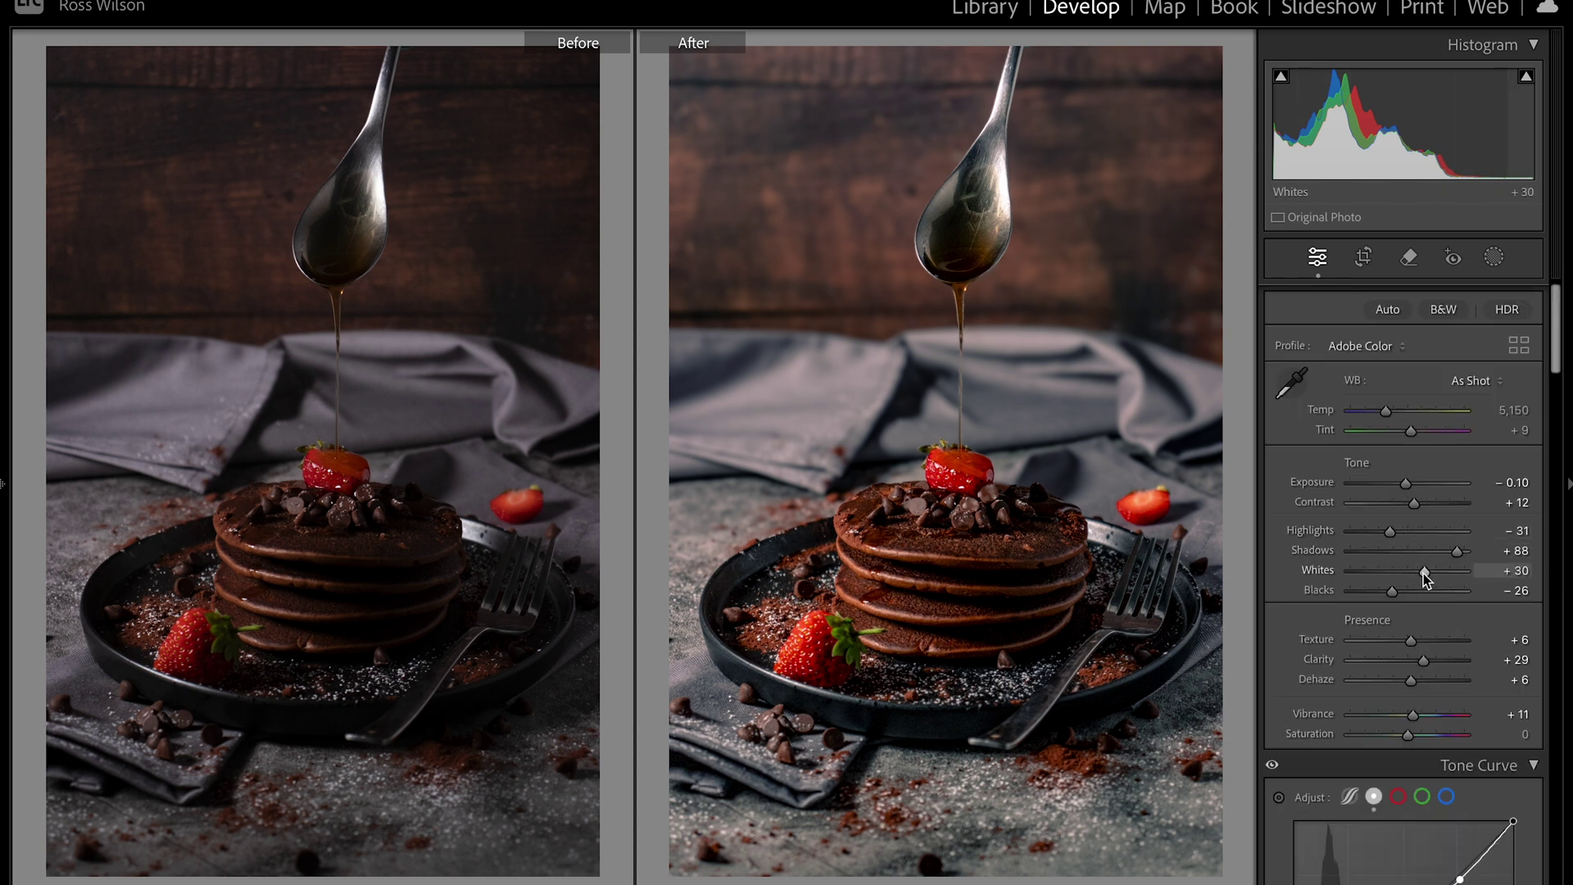
drag(1390, 532, 1419, 507)
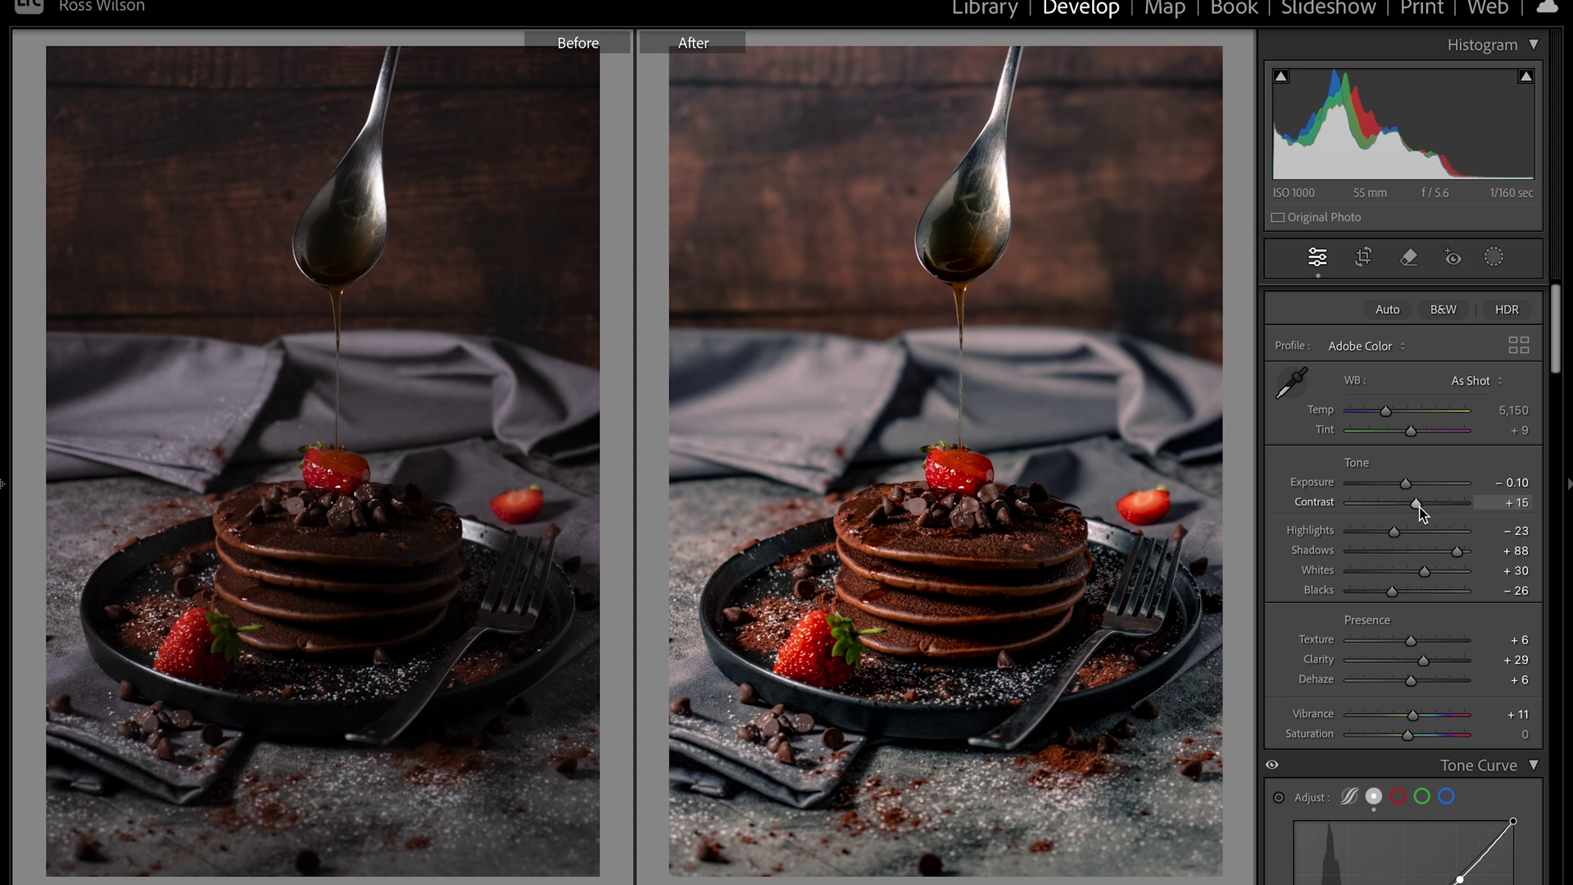
drag(1391, 592, 1393, 593)
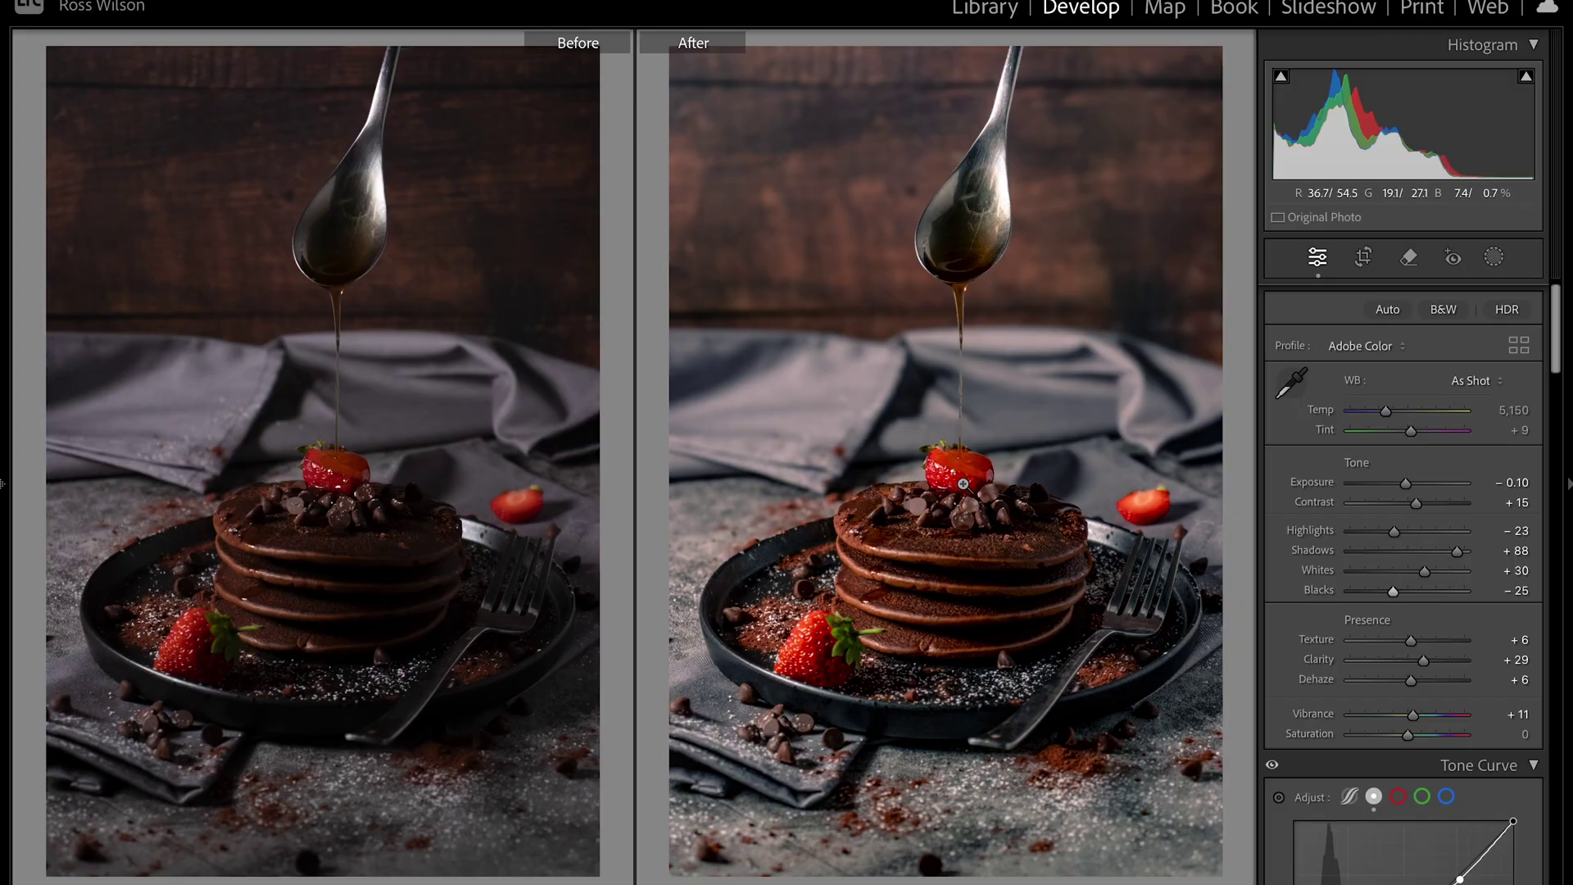
- Add a linear gradient mask over the photo's lower-right corner, with Exposure at −0.49 and Contrast at −7
click(1495, 258)
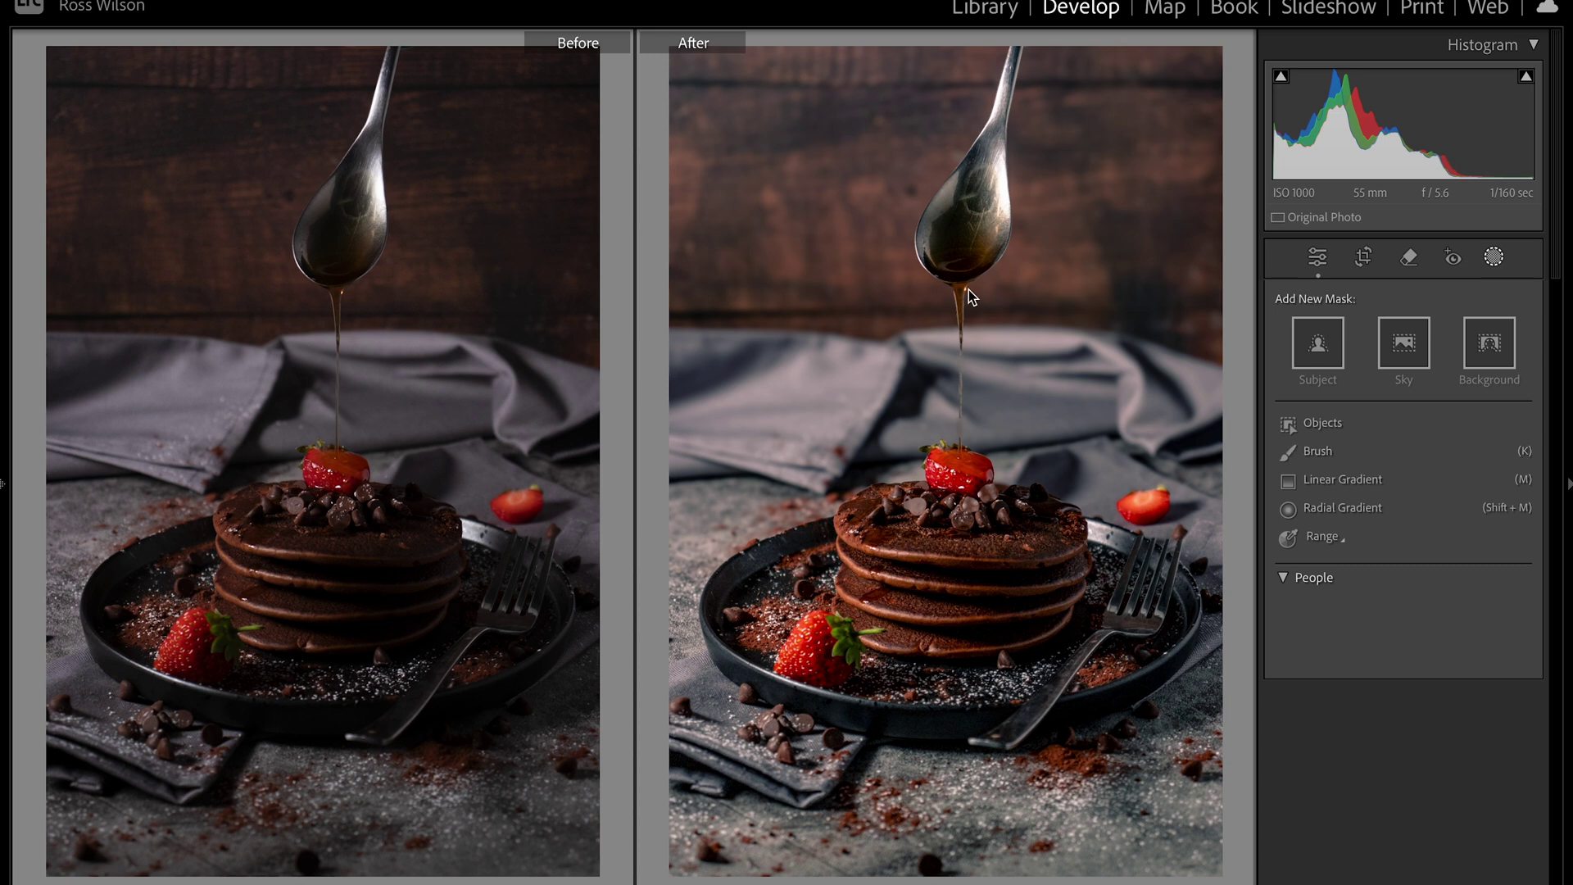
click(1343, 480)
drag(1155, 760, 976, 440)
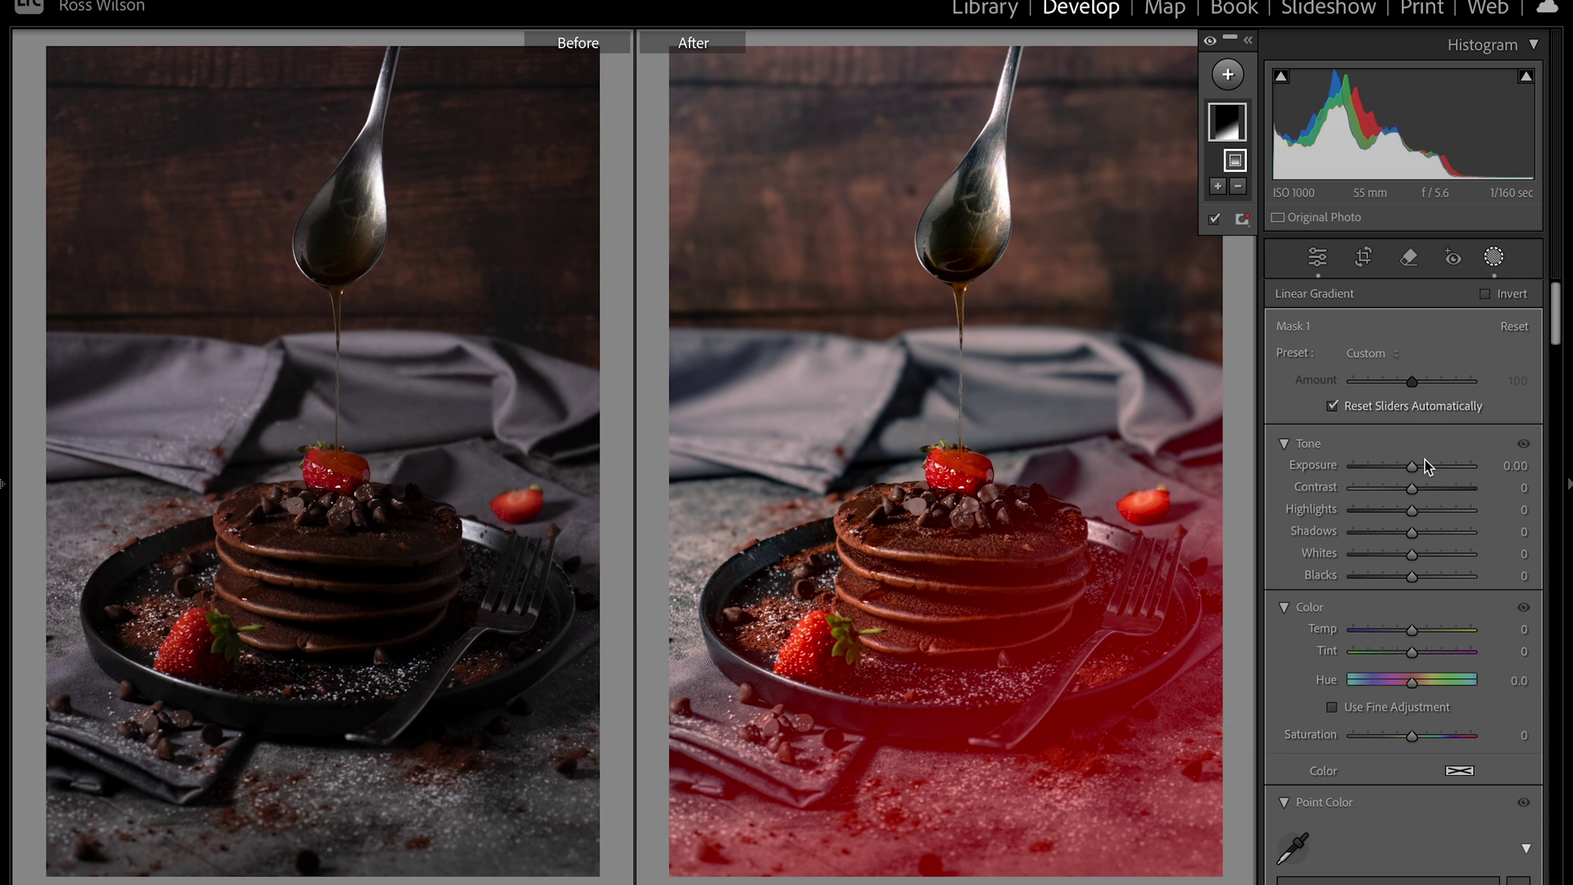
drag(1411, 469, 1406, 471)
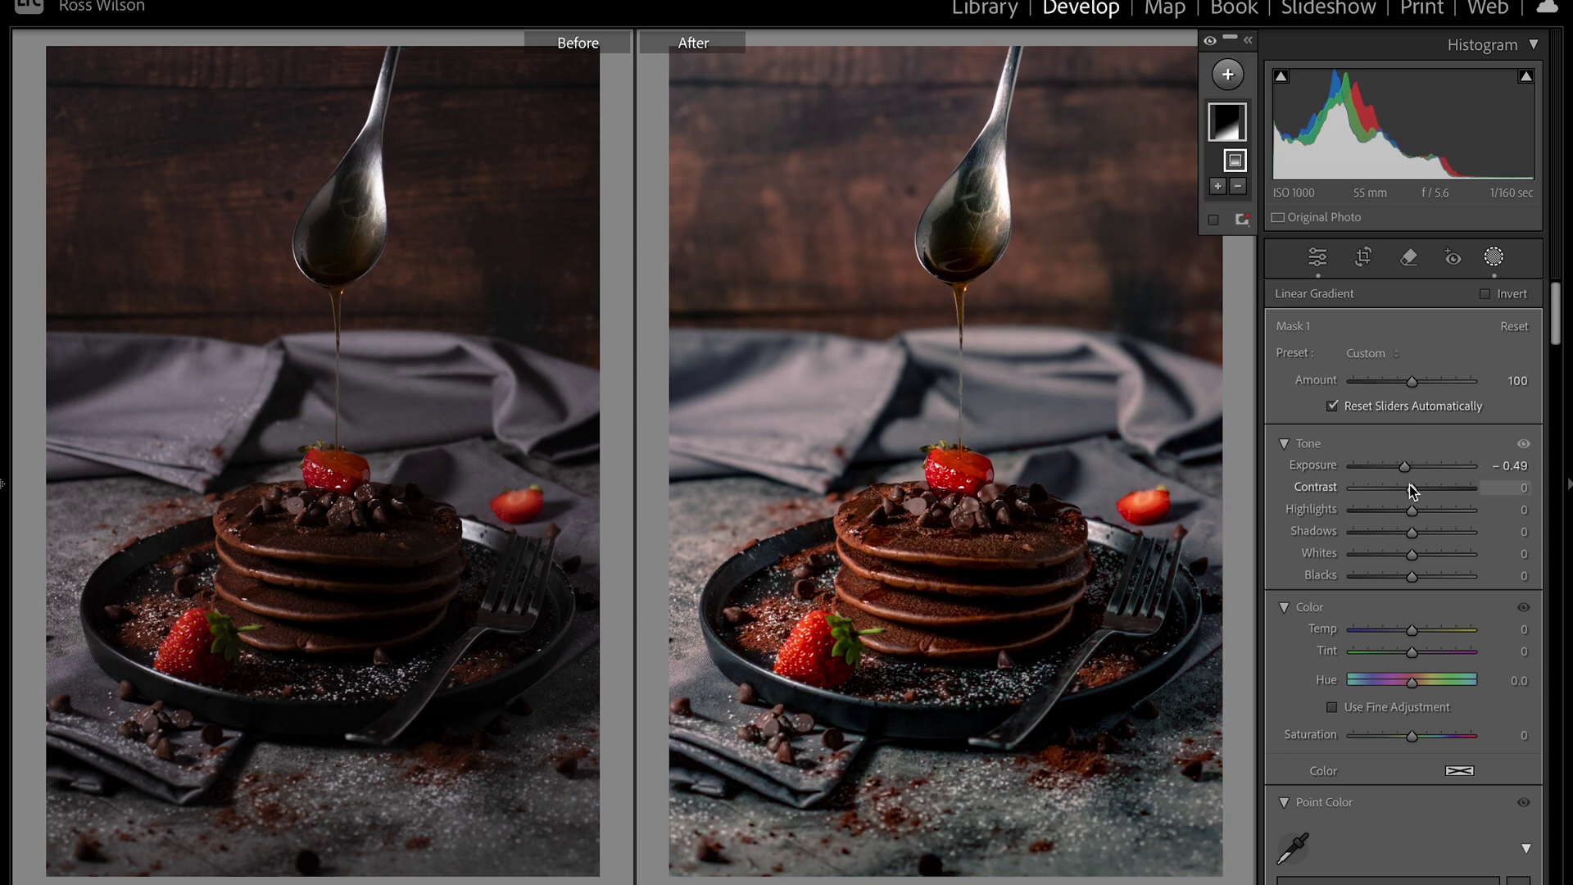
- Add a second linear gradient mask coming from the photo's upper-left side, with Exposure at 0.15 and Highlights at 2
click(1227, 74)
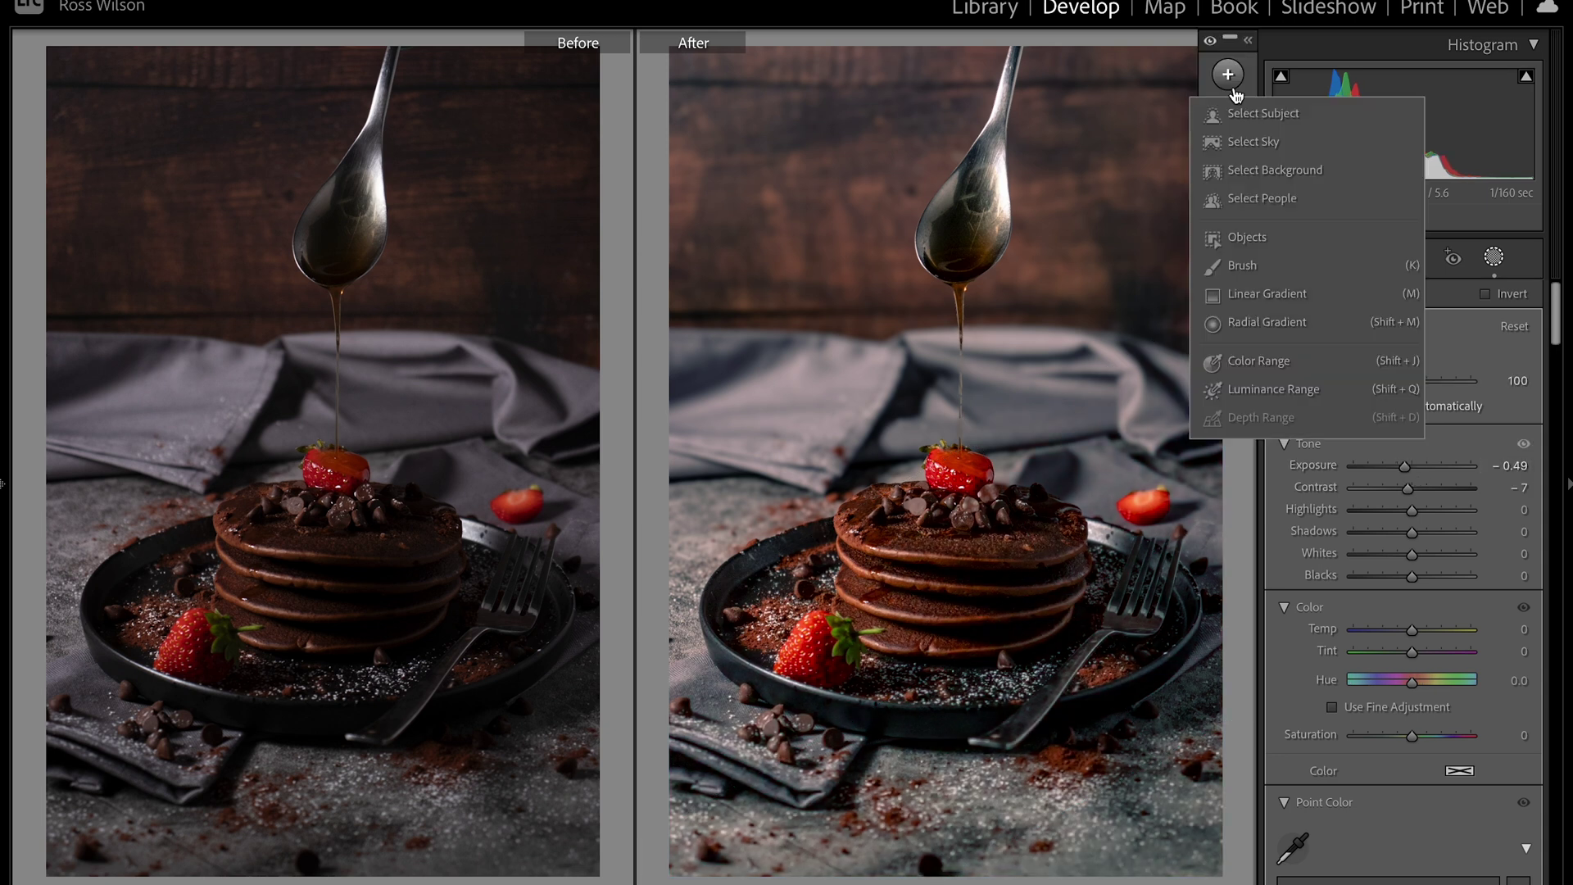
click(1263, 297)
drag(815, 351, 1050, 435)
drag(936, 396, 858, 363)
drag(1413, 465, 1417, 465)
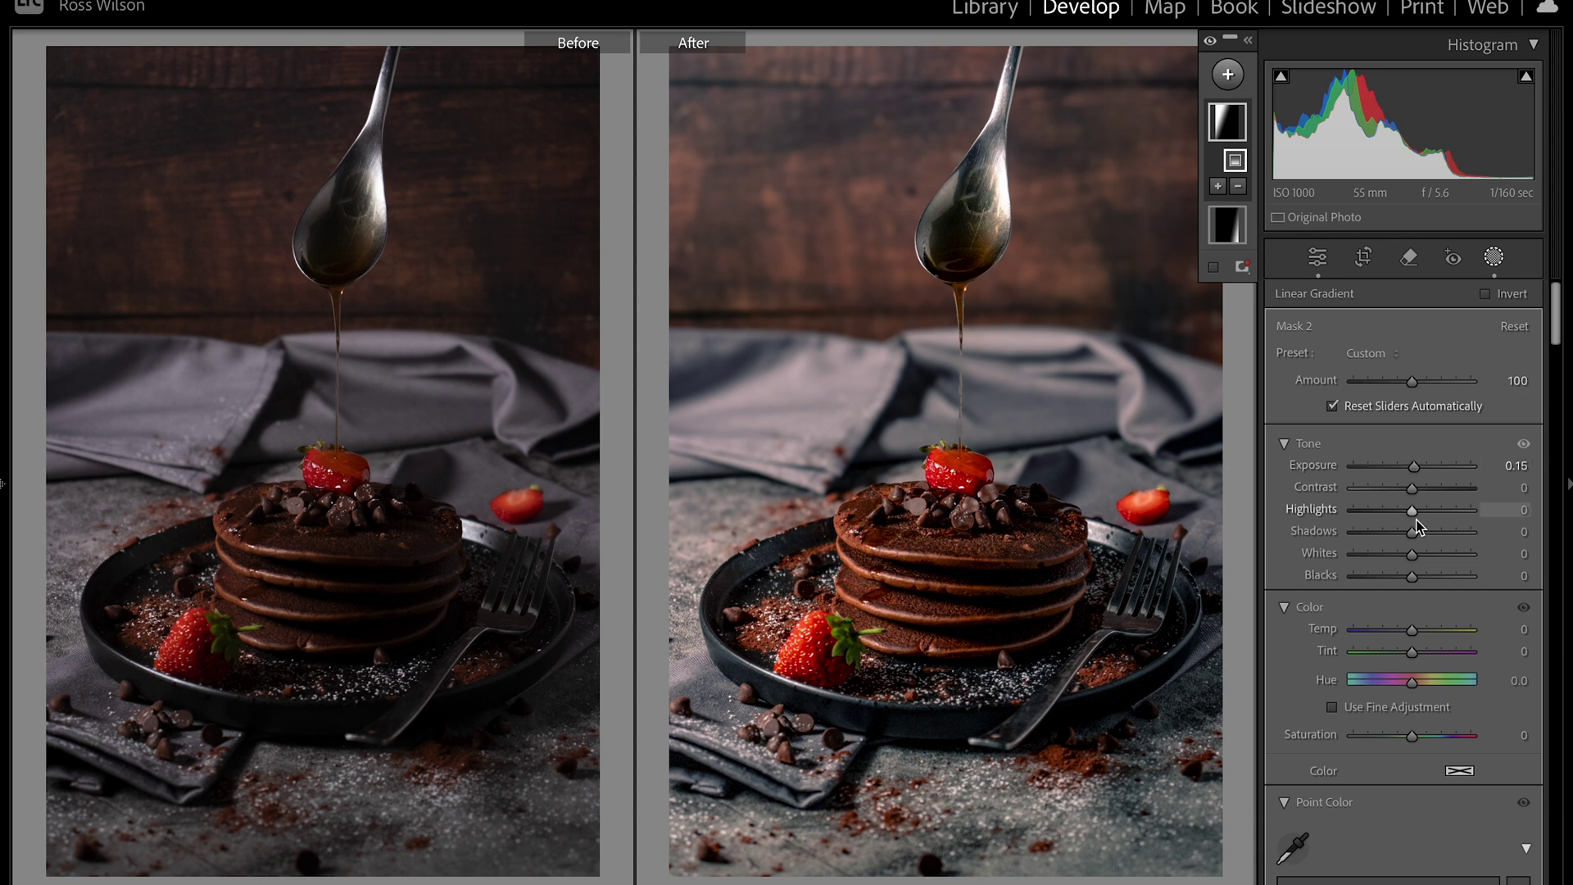
drag(1413, 519, 1414, 513)
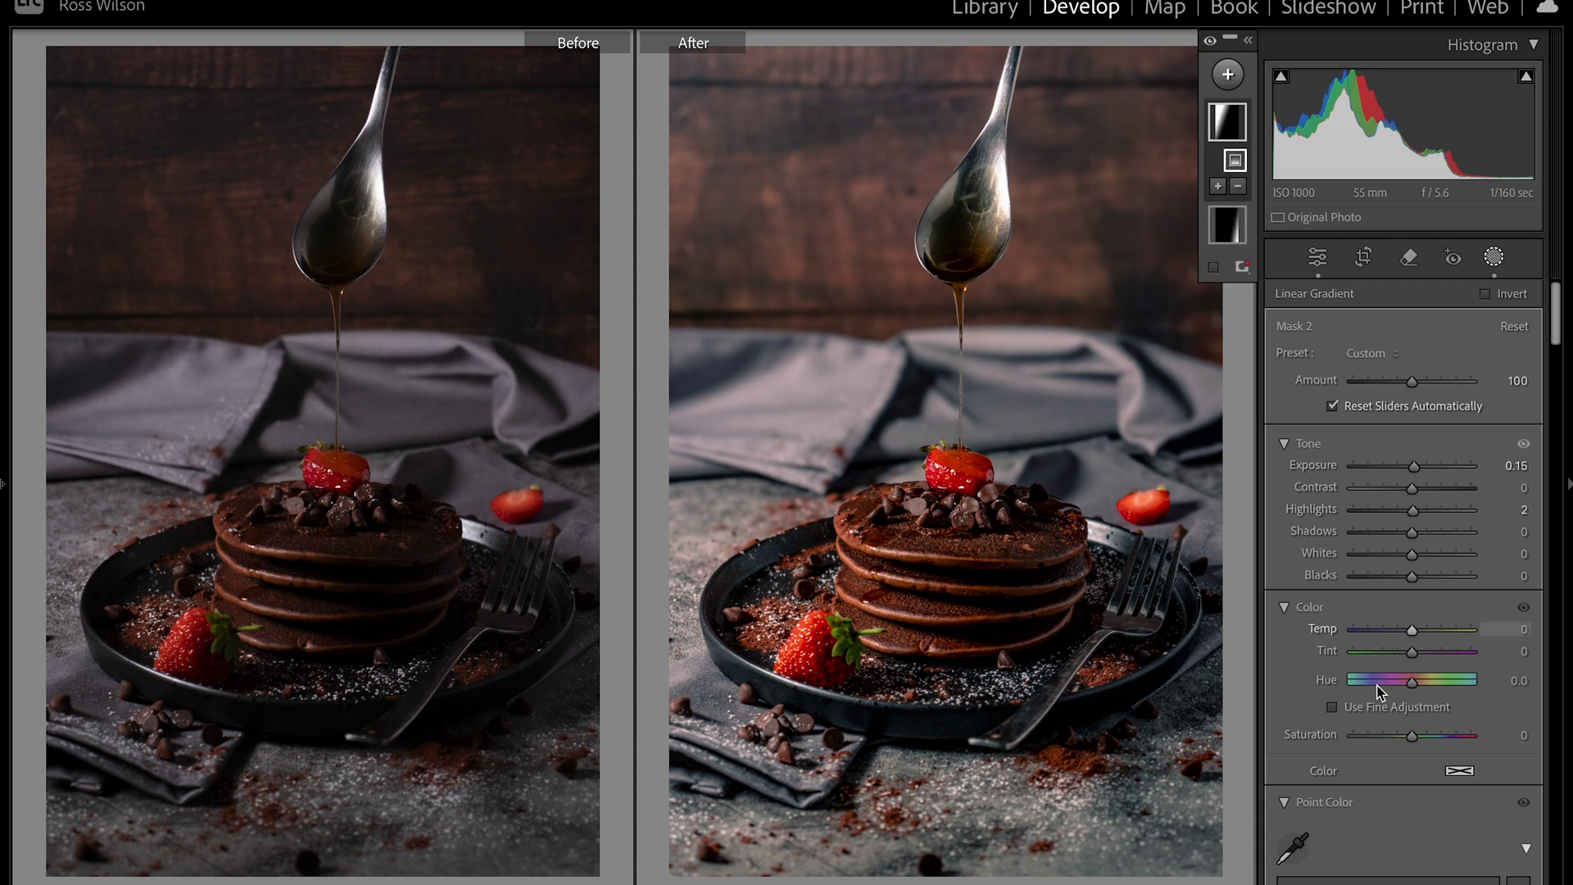
- Add a darkening post-crop vignette with Midpoint 33 and Feather 60, and set the global Blacks to −13
scroll(1380, 670, down, 10)
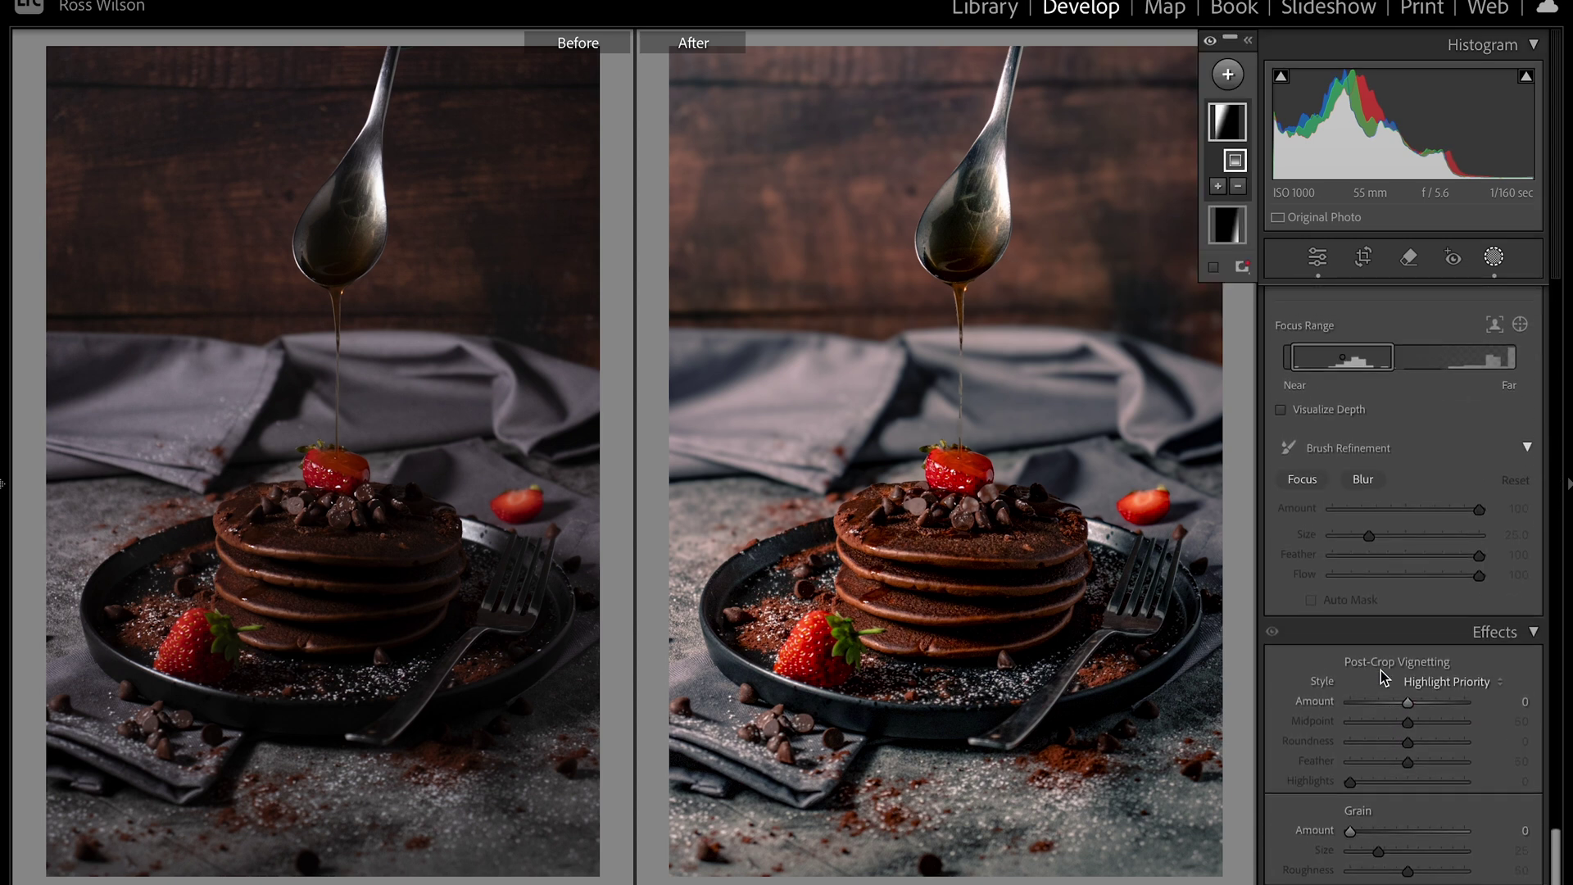
drag(1409, 706, 1419, 758)
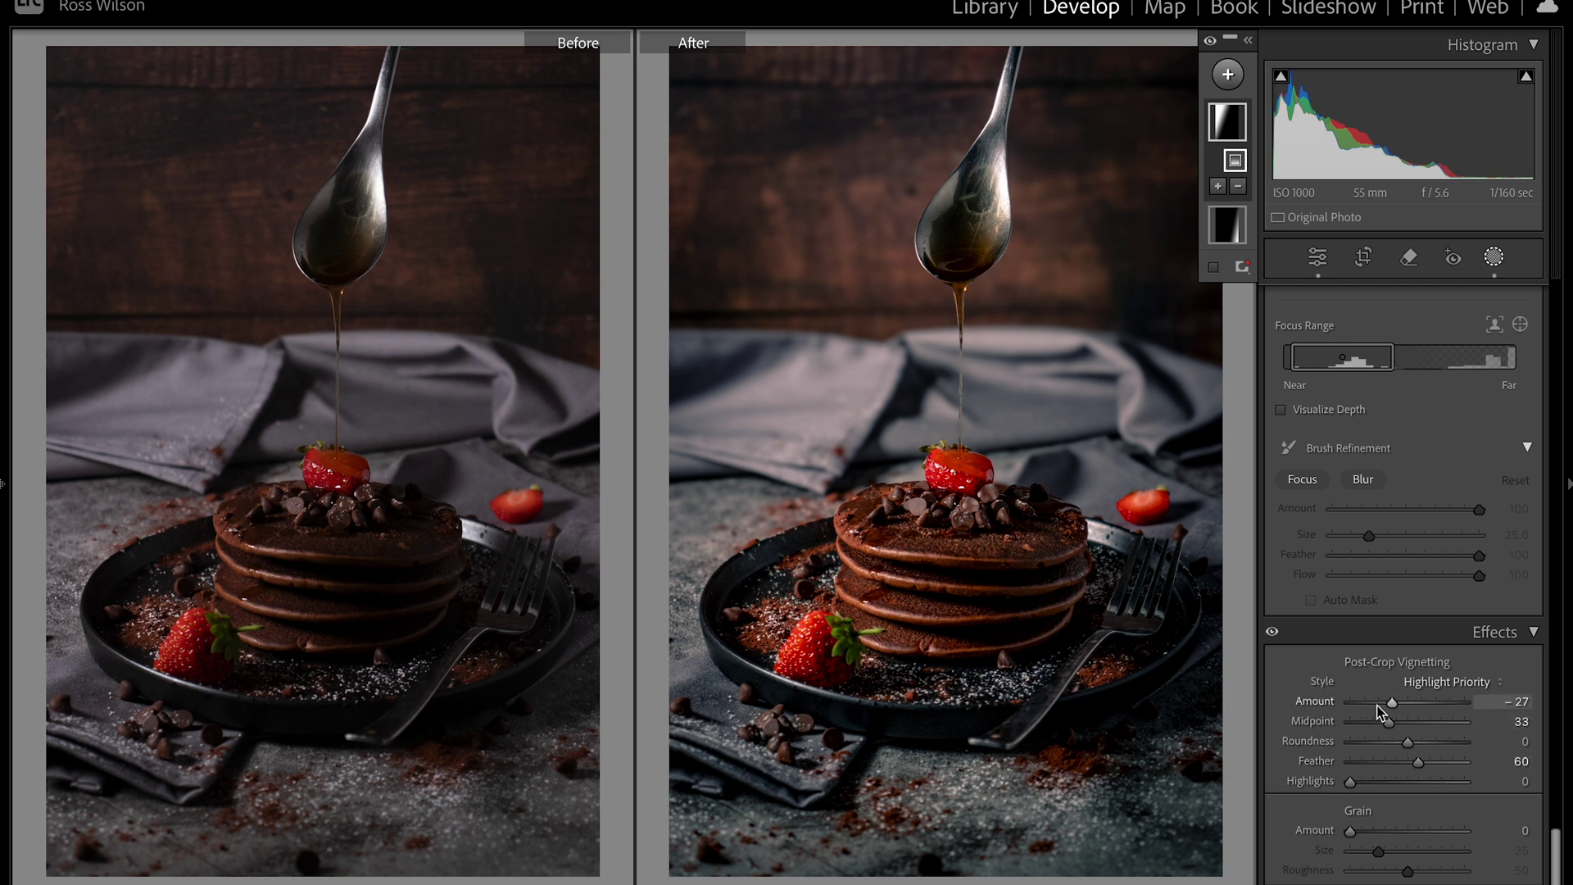
drag(1396, 709, 1396, 710)
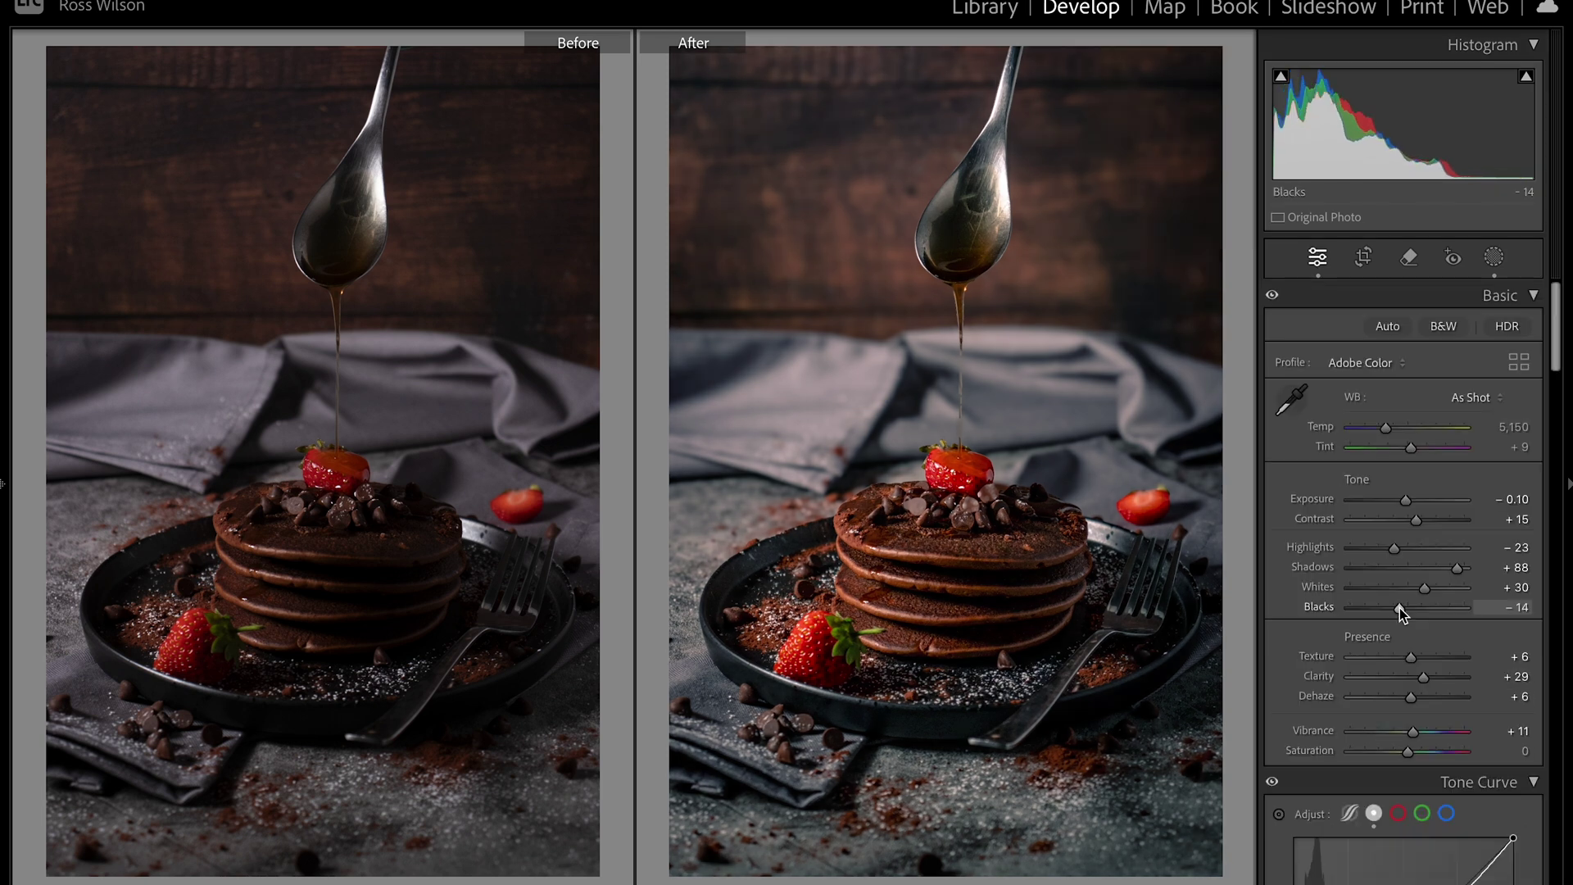
drag(1400, 607, 1401, 608)
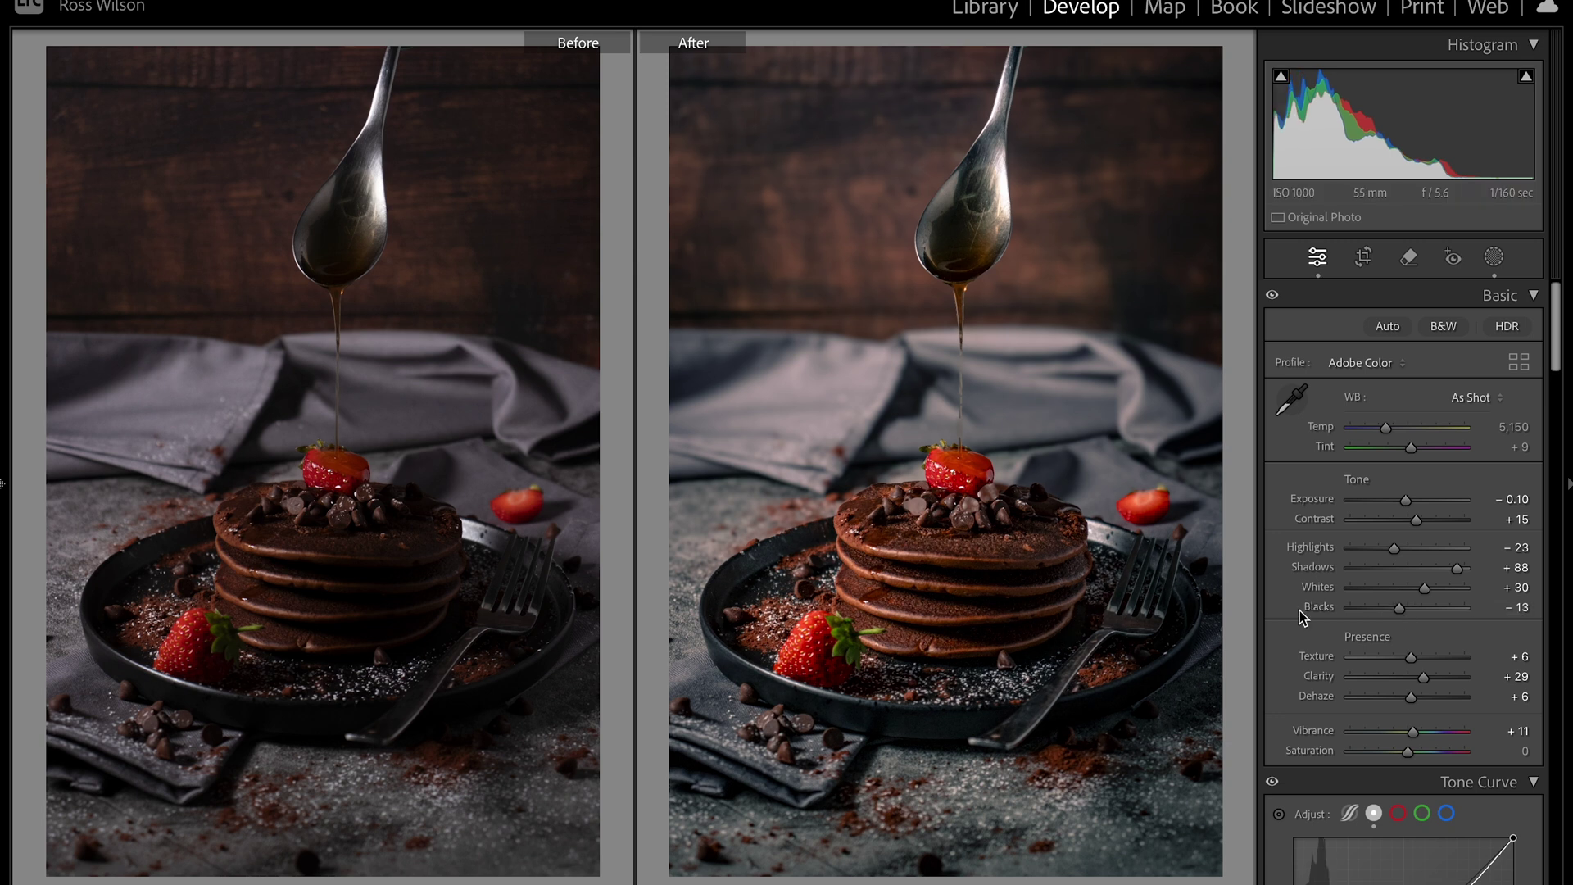
- Create a brush mask with Exposure at 0.18, Shadows at 24 and Whites at 7
key(shift+w)
click(1227, 78)
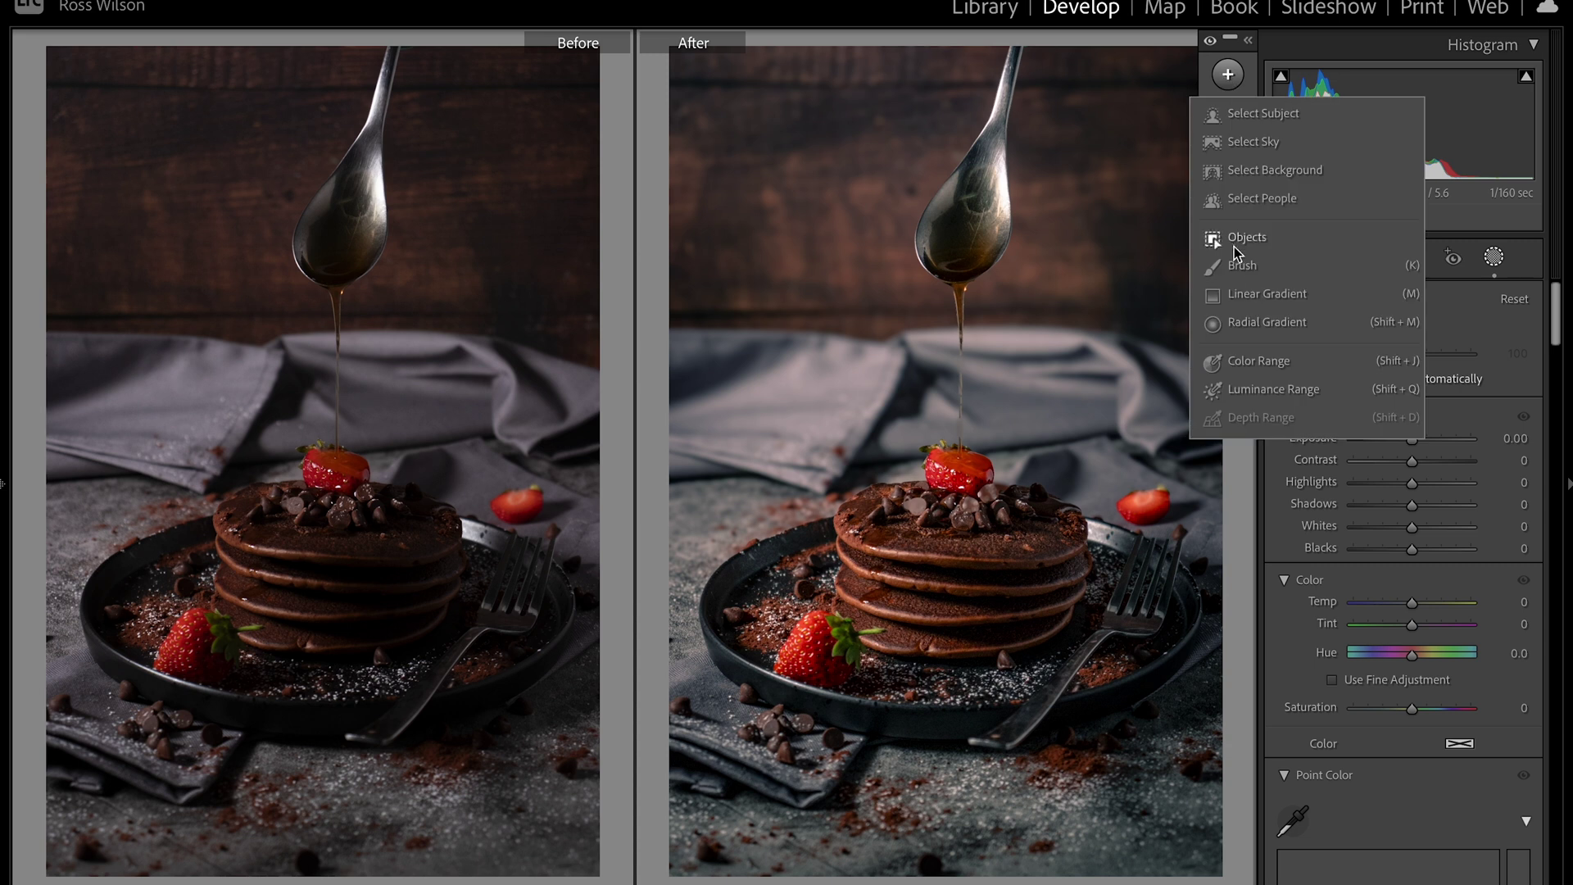
click(1237, 262)
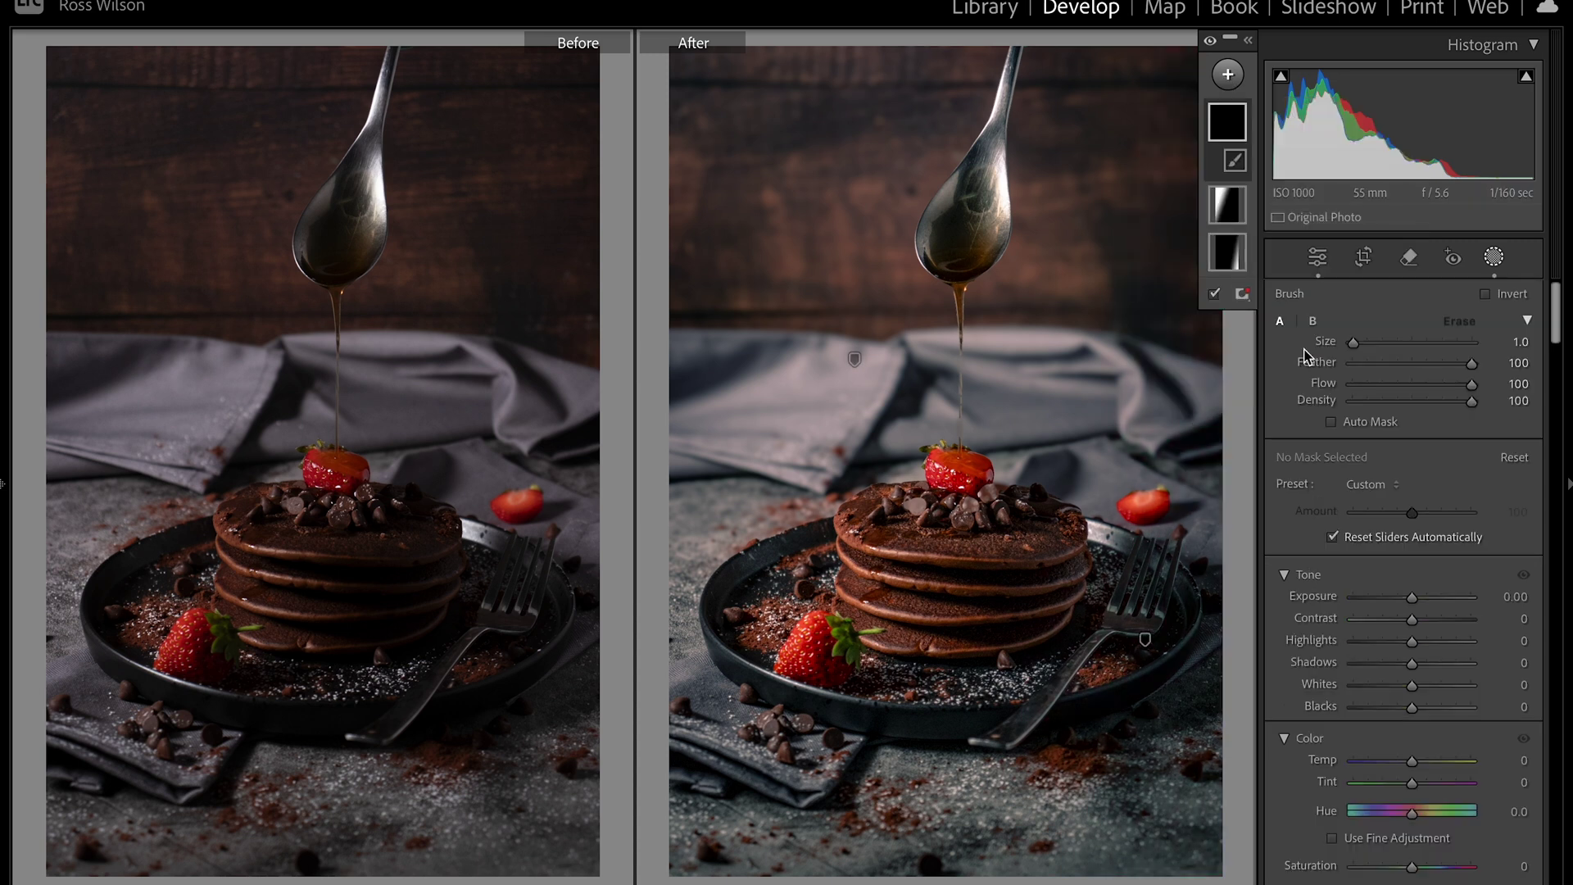
drag(1411, 597, 1415, 598)
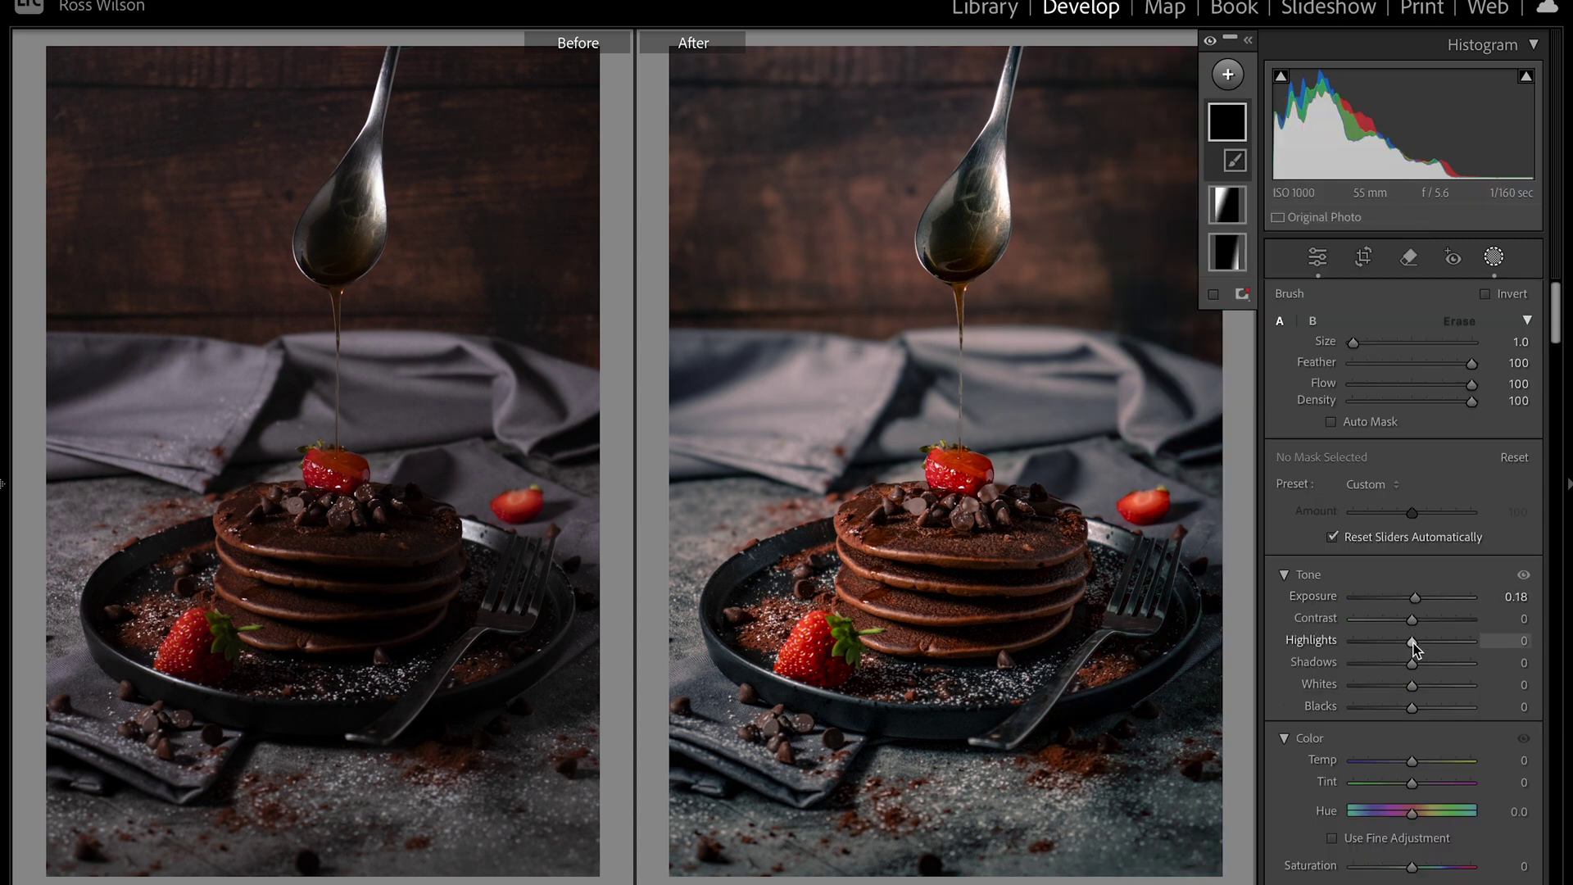
drag(1414, 664, 1430, 665)
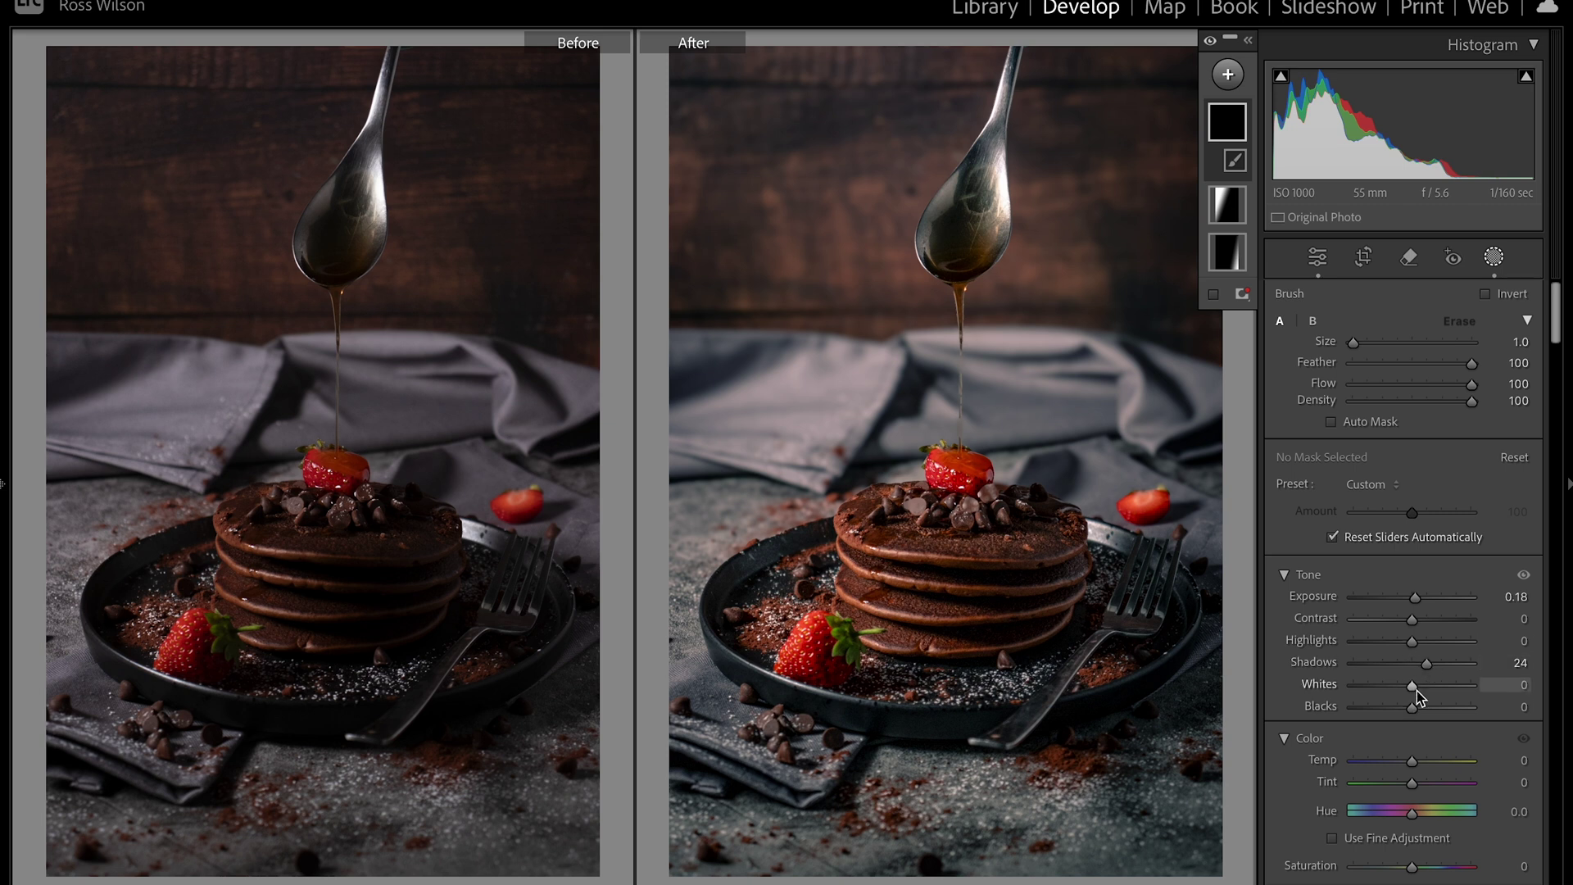
drag(1413, 687, 1416, 686)
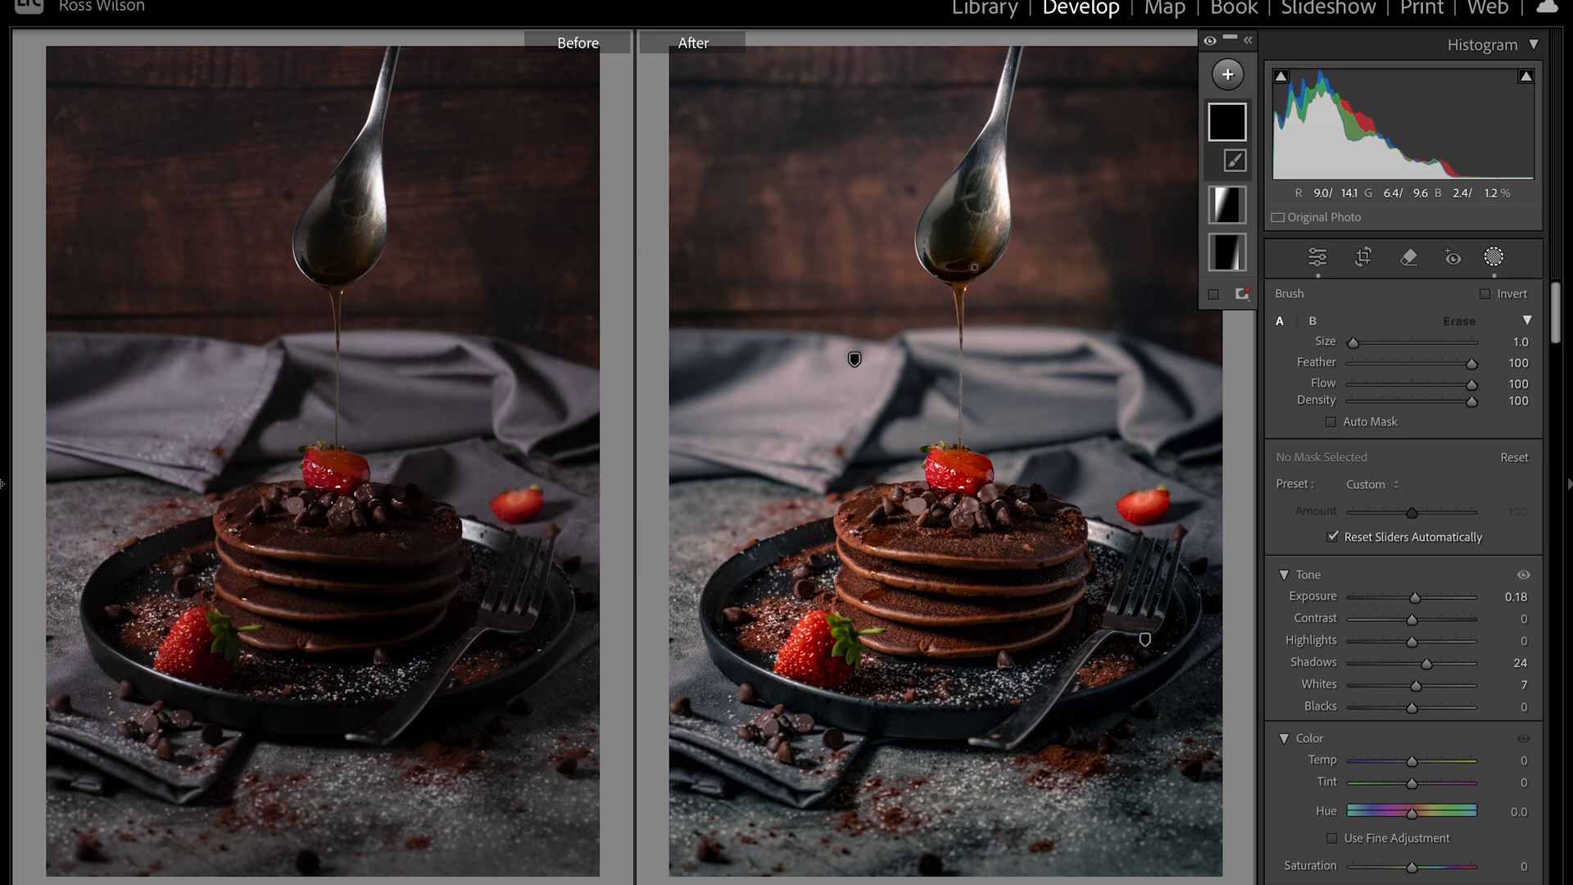
- Paint the mask along the syrup drip from the spoon to the top strawberry at brush size 6, and enlarge the brush to 9
key(bracketright)
key(bracketright)
key(h)
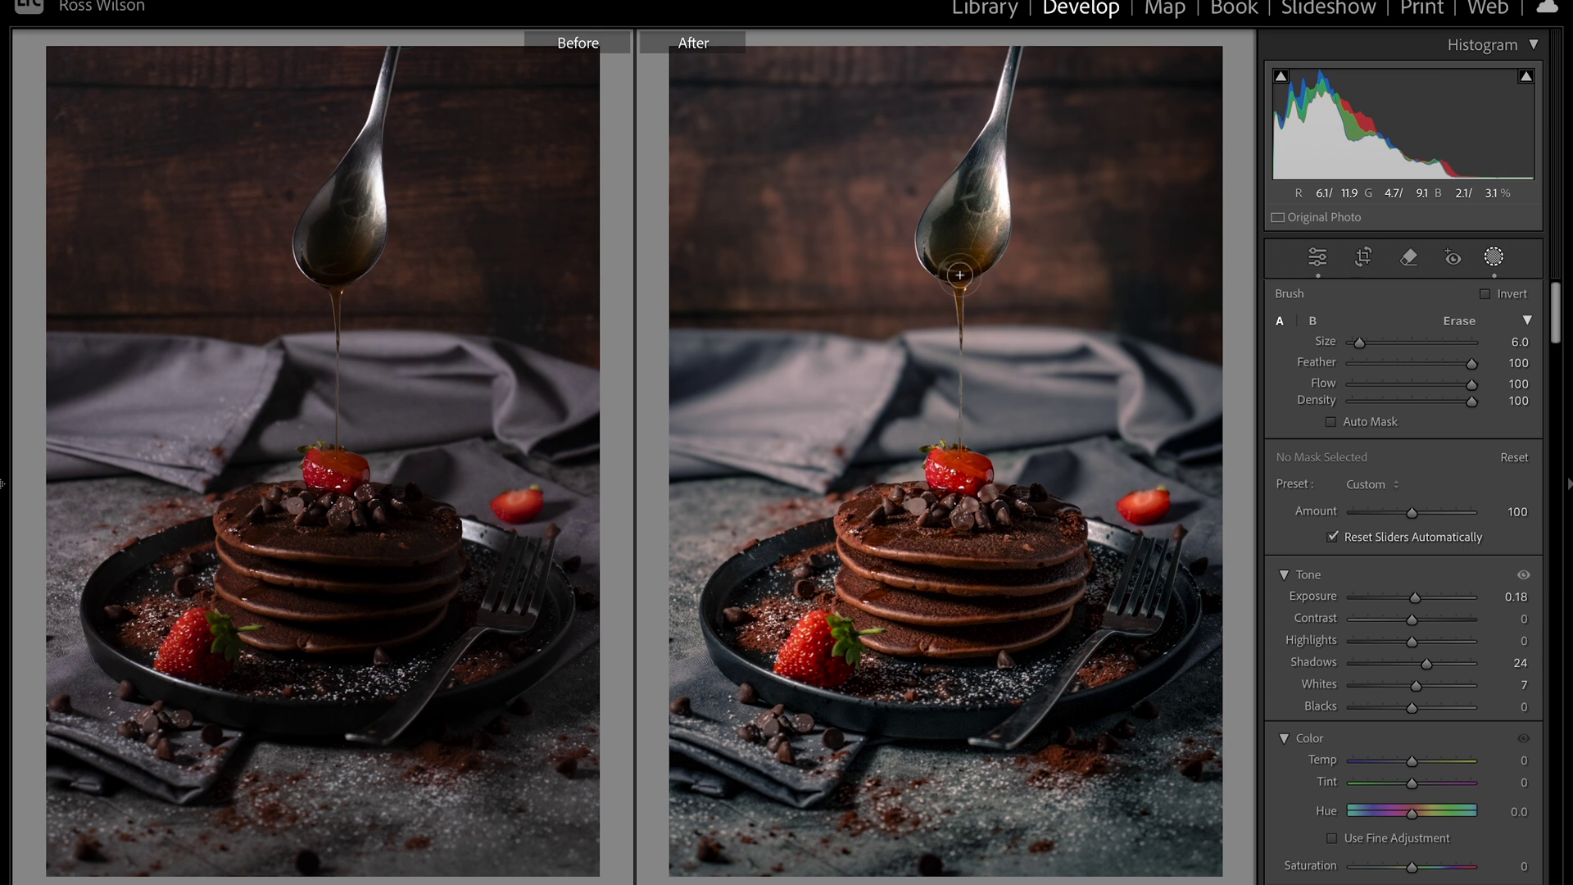
drag(960, 274, 957, 445)
key(h)
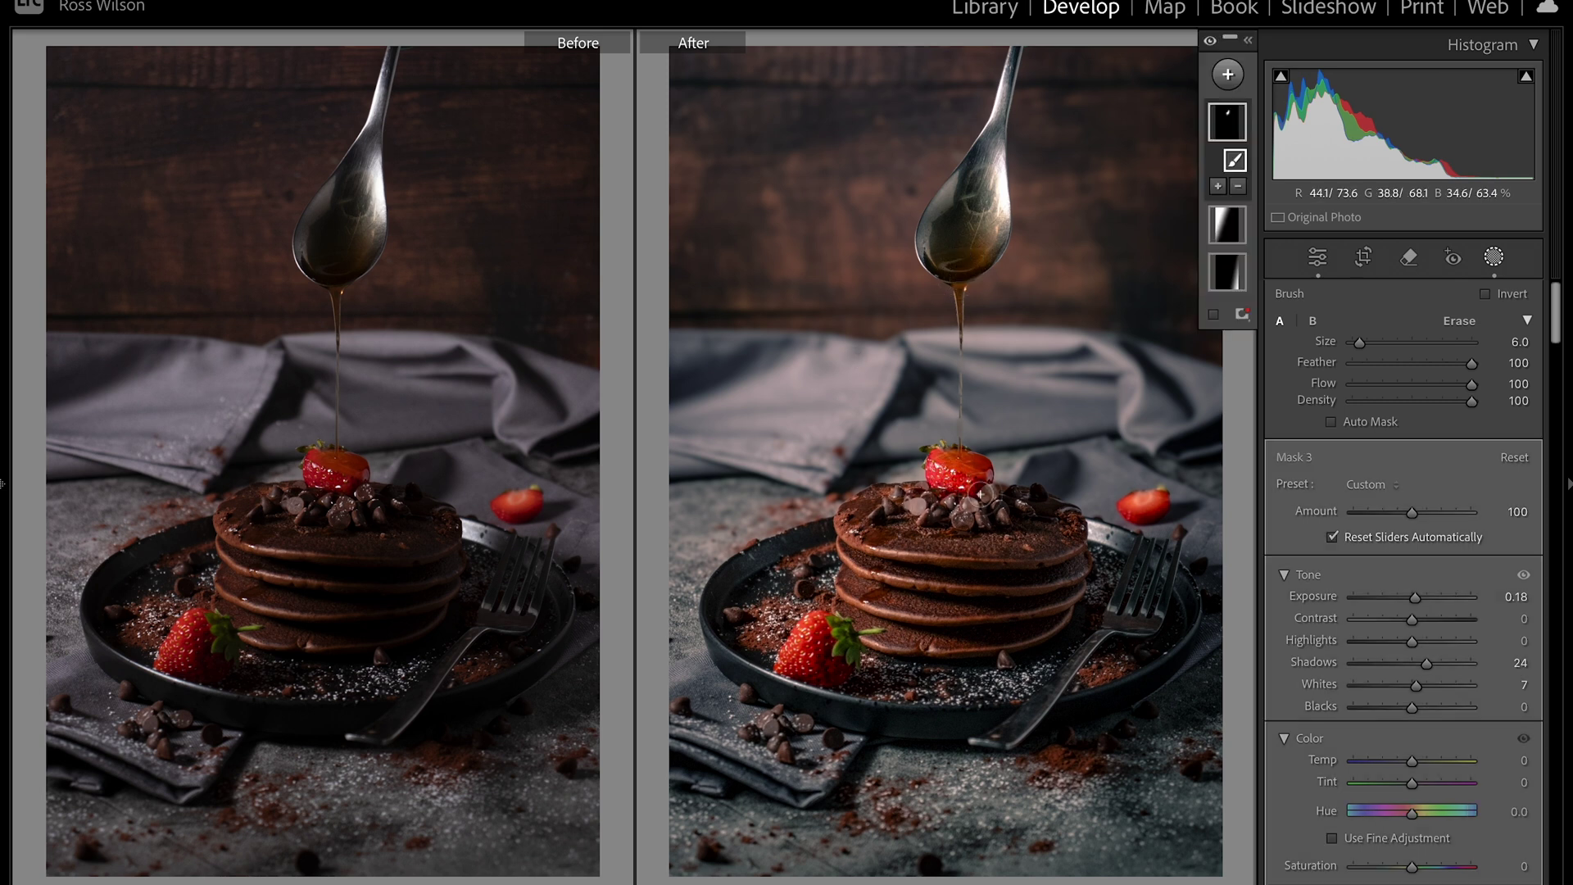
scroll(944, 685, up, 3)
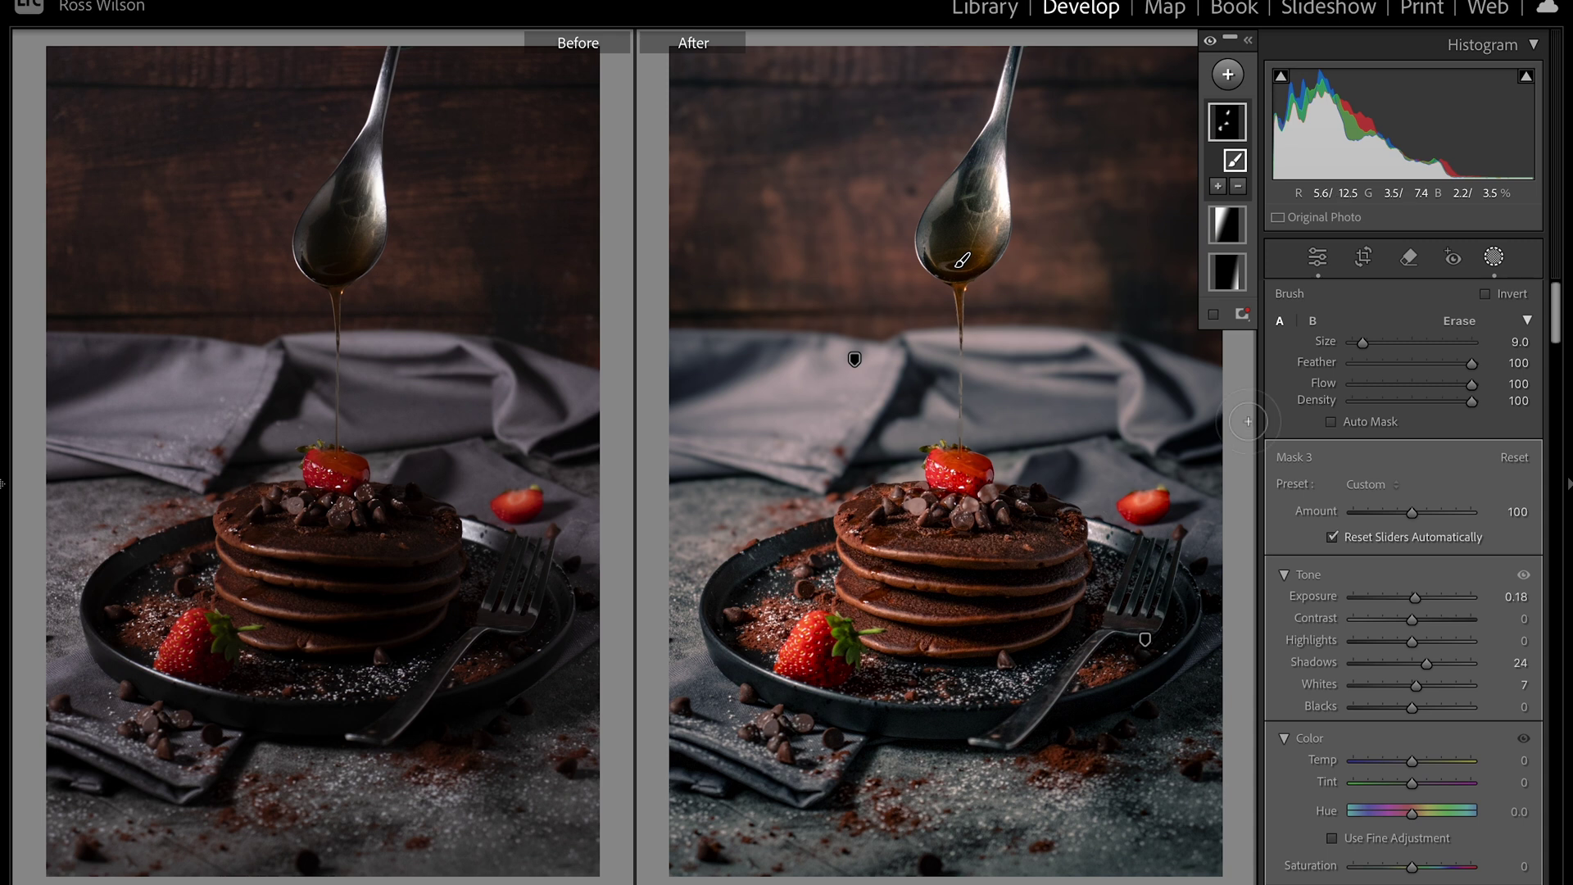
- Compare the photo with the mask adjustments switched off and on
click(1211, 42)
click(1211, 42)
click(1211, 42)
click(1211, 42)
click(1211, 42)
click(1210, 42)
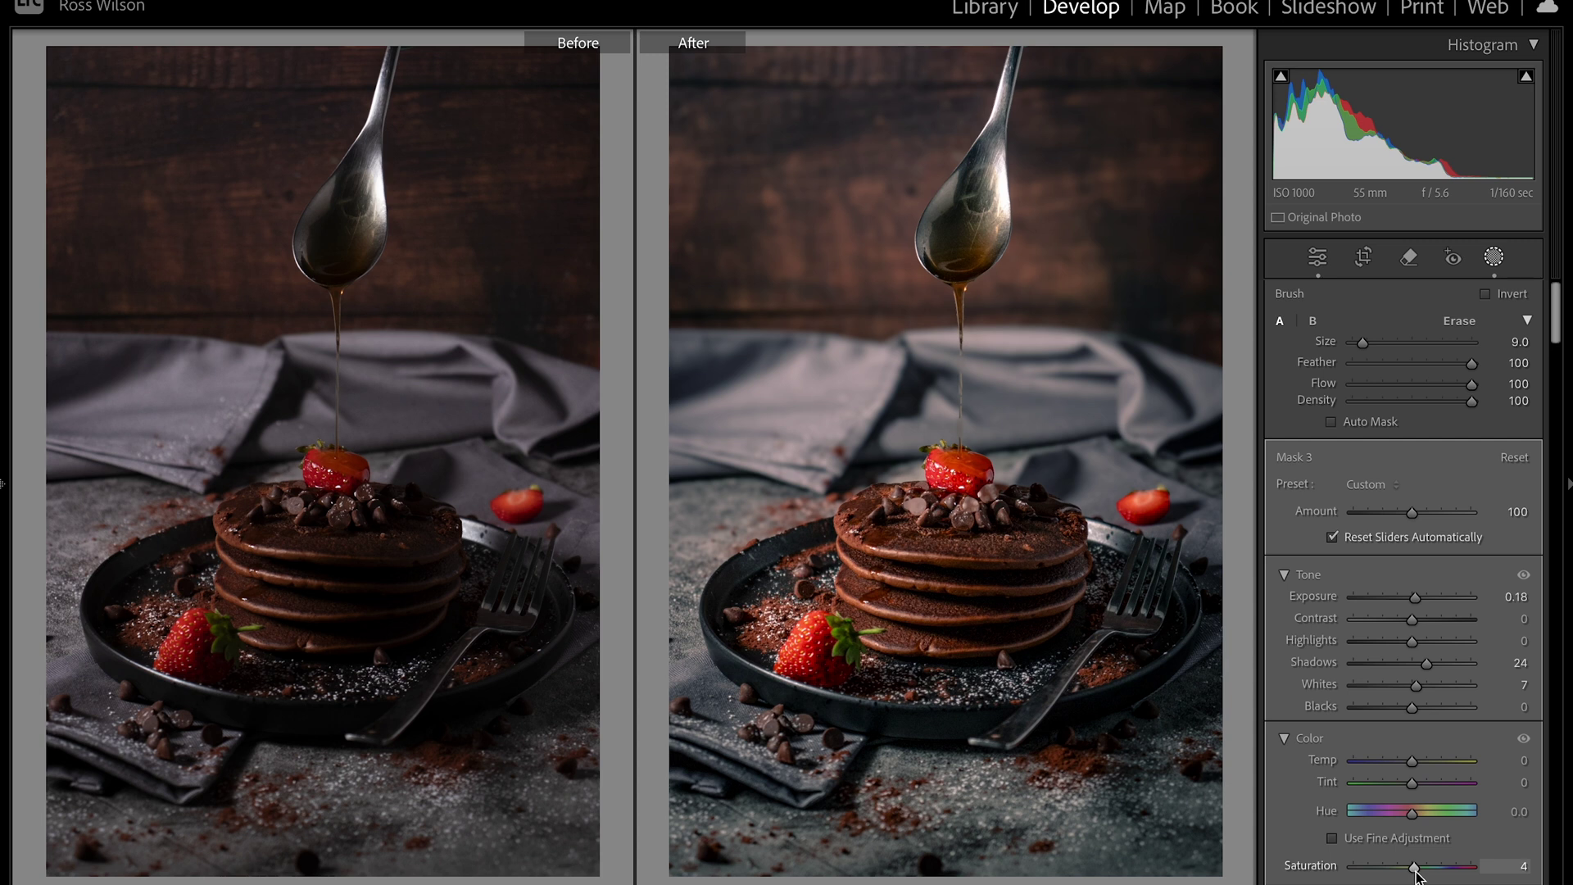
- Set the brush mask's Saturation to 3, recheck the masks' effect on the photo, and leave masking
drag(1414, 873, 1412, 873)
click(1211, 42)
click(1211, 42)
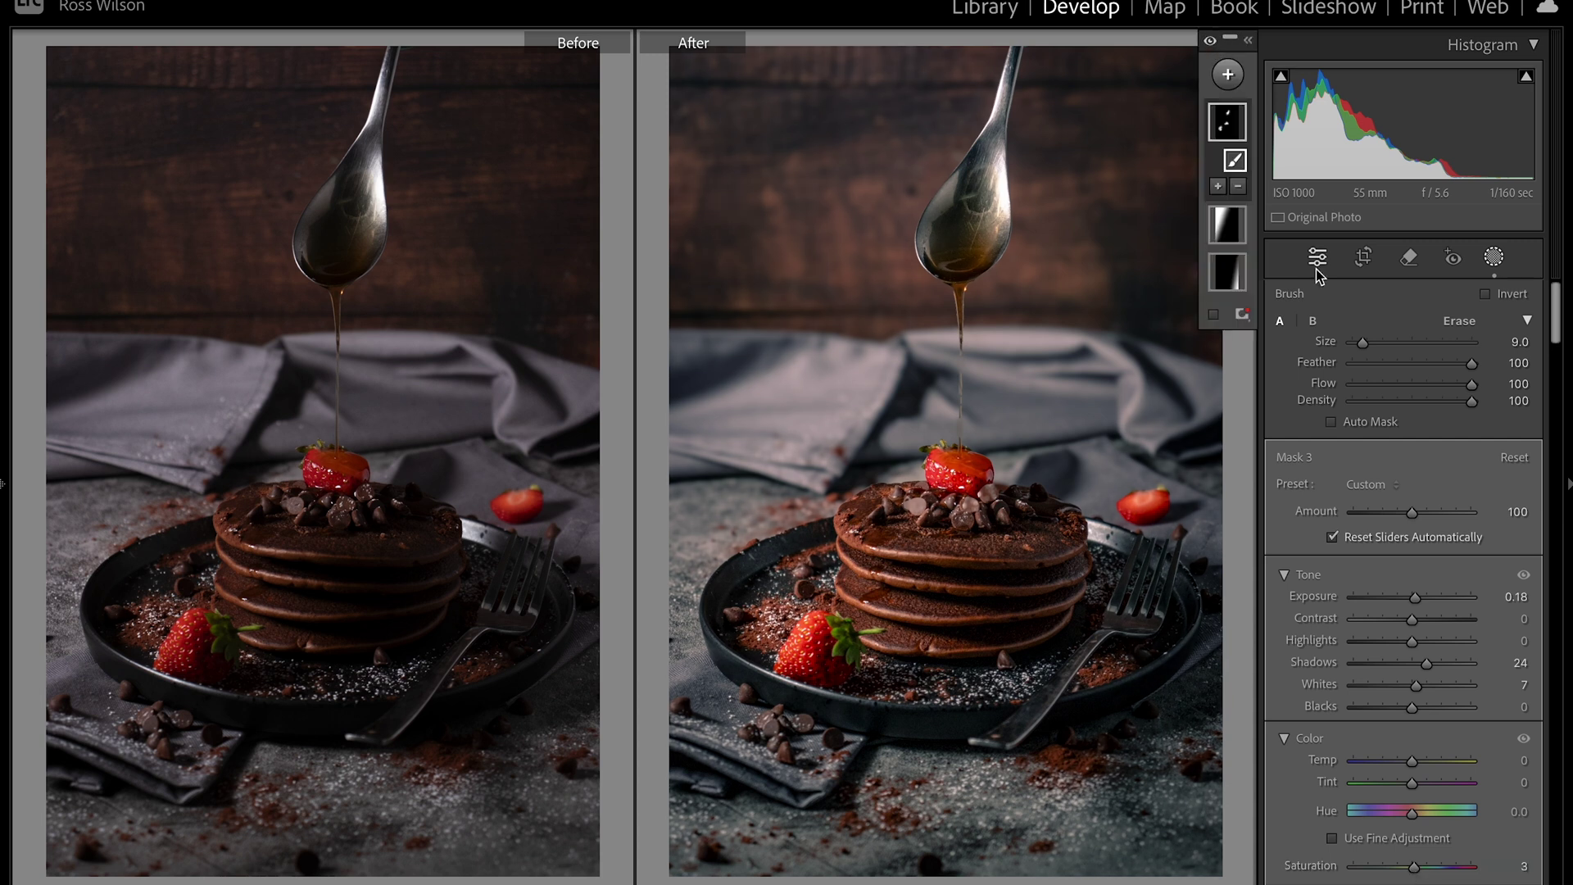
click(1494, 258)
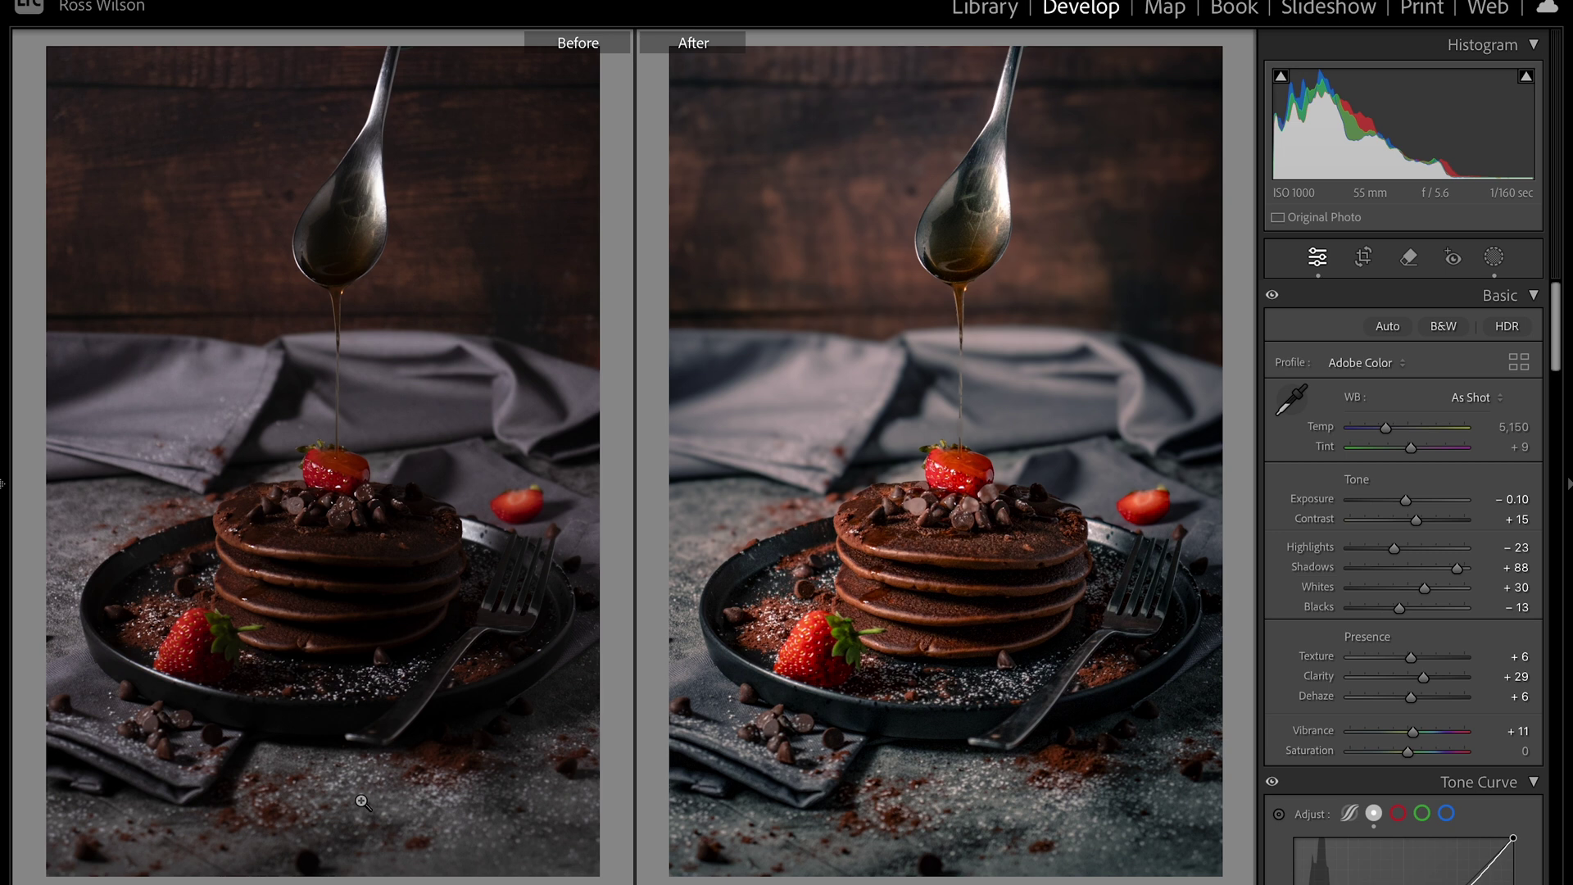
- Switch from the before/after comparison to the single photo view, and raise the color grading shadows' saturation to 28 at hue 205
key(y)
scroll(1442, 686, down, 10)
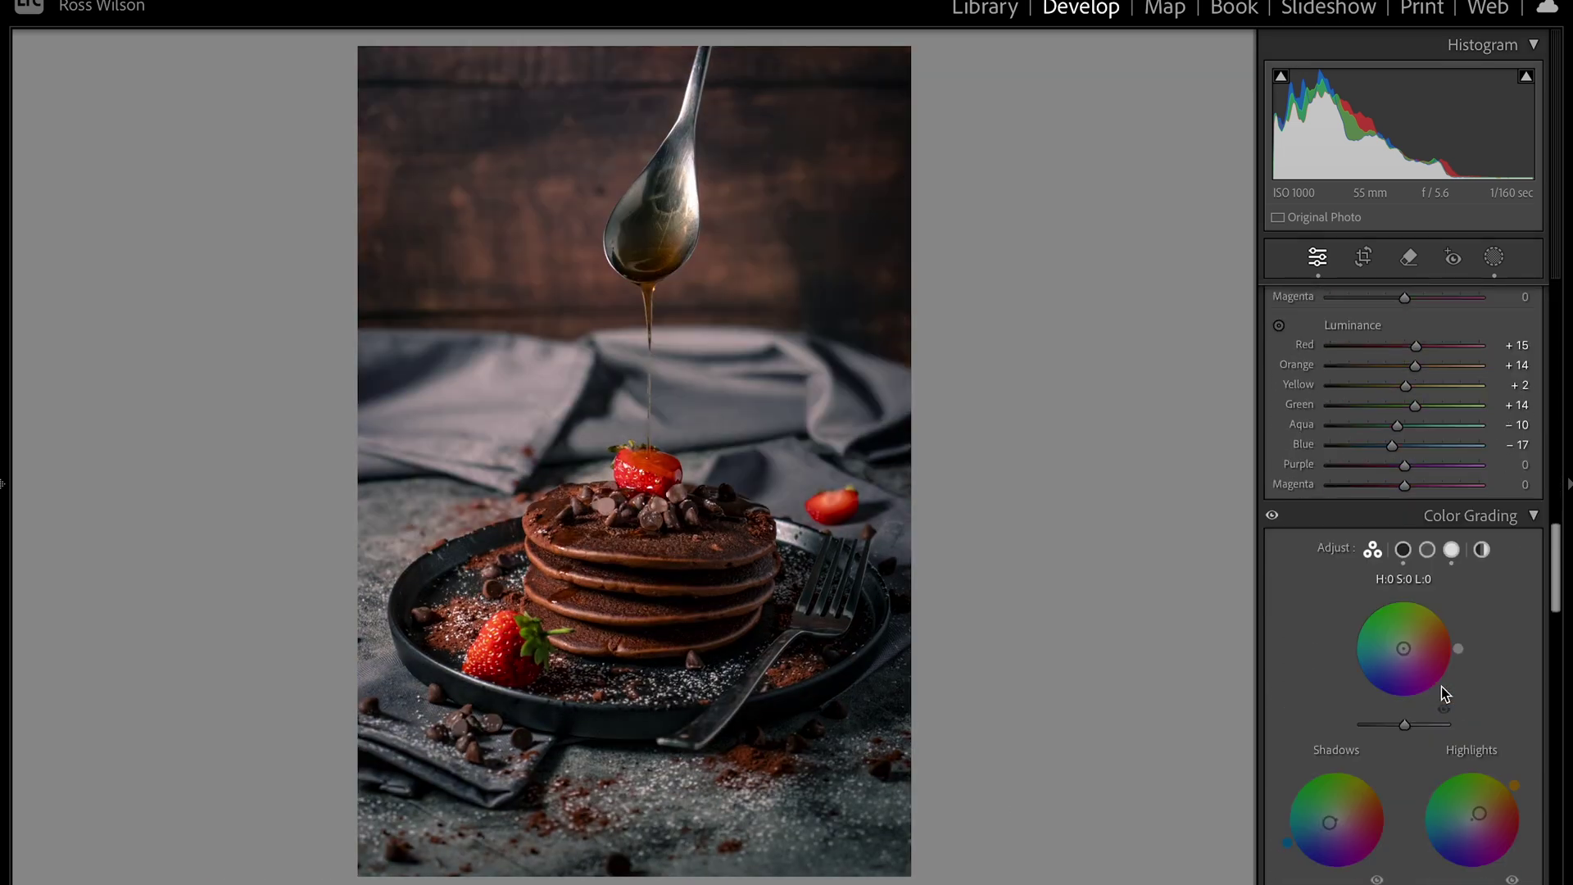
scroll(1442, 686, down, 6)
scroll(1404, 642, up, 3)
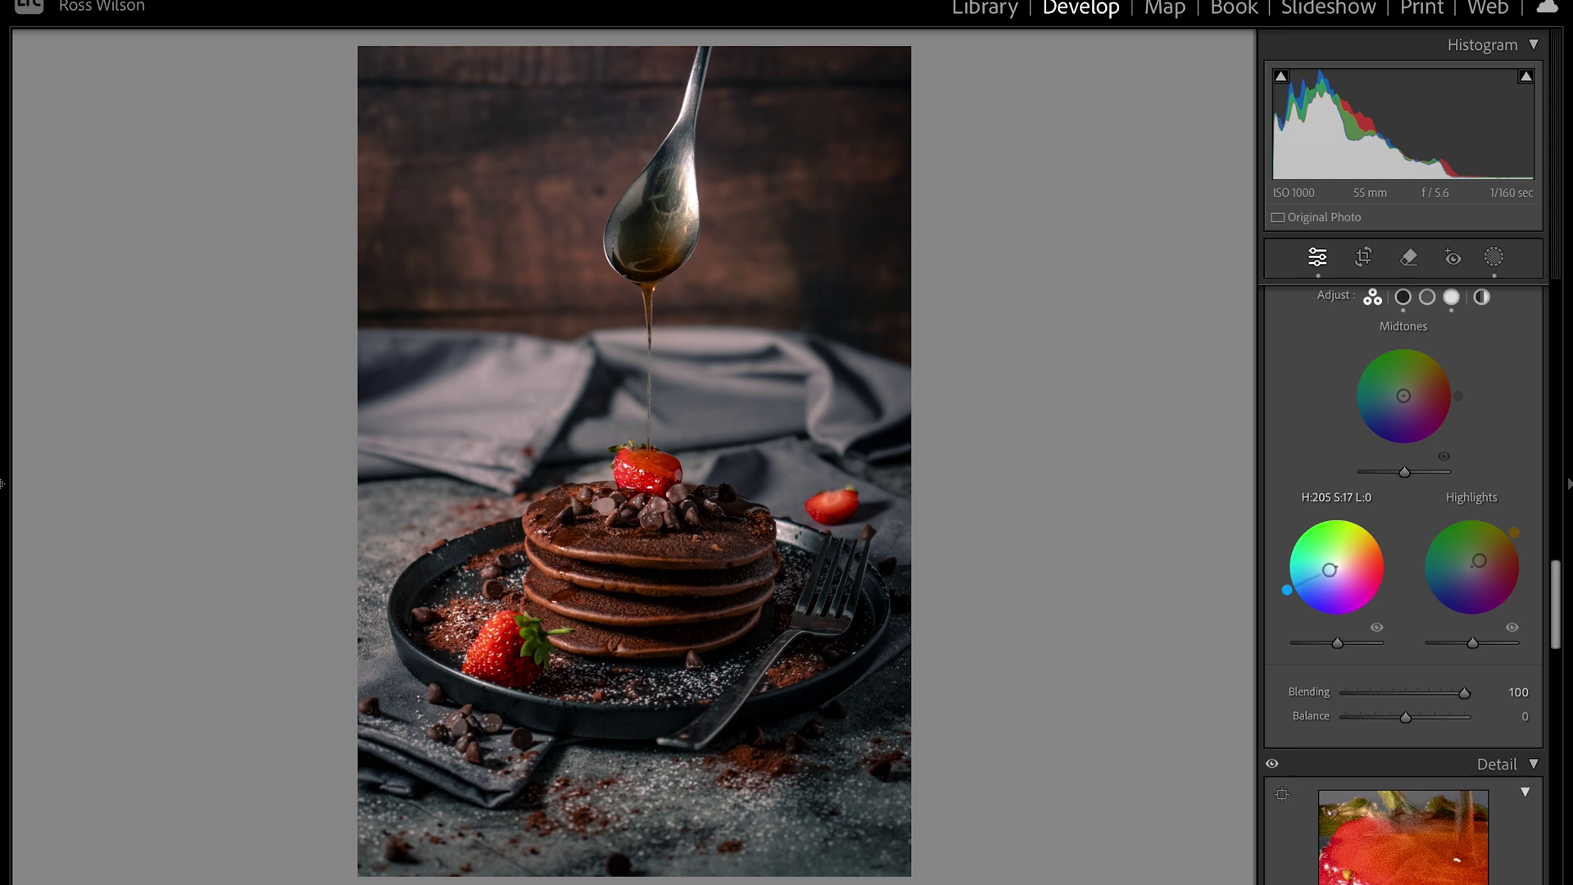
drag(1330, 569, 1325, 571)
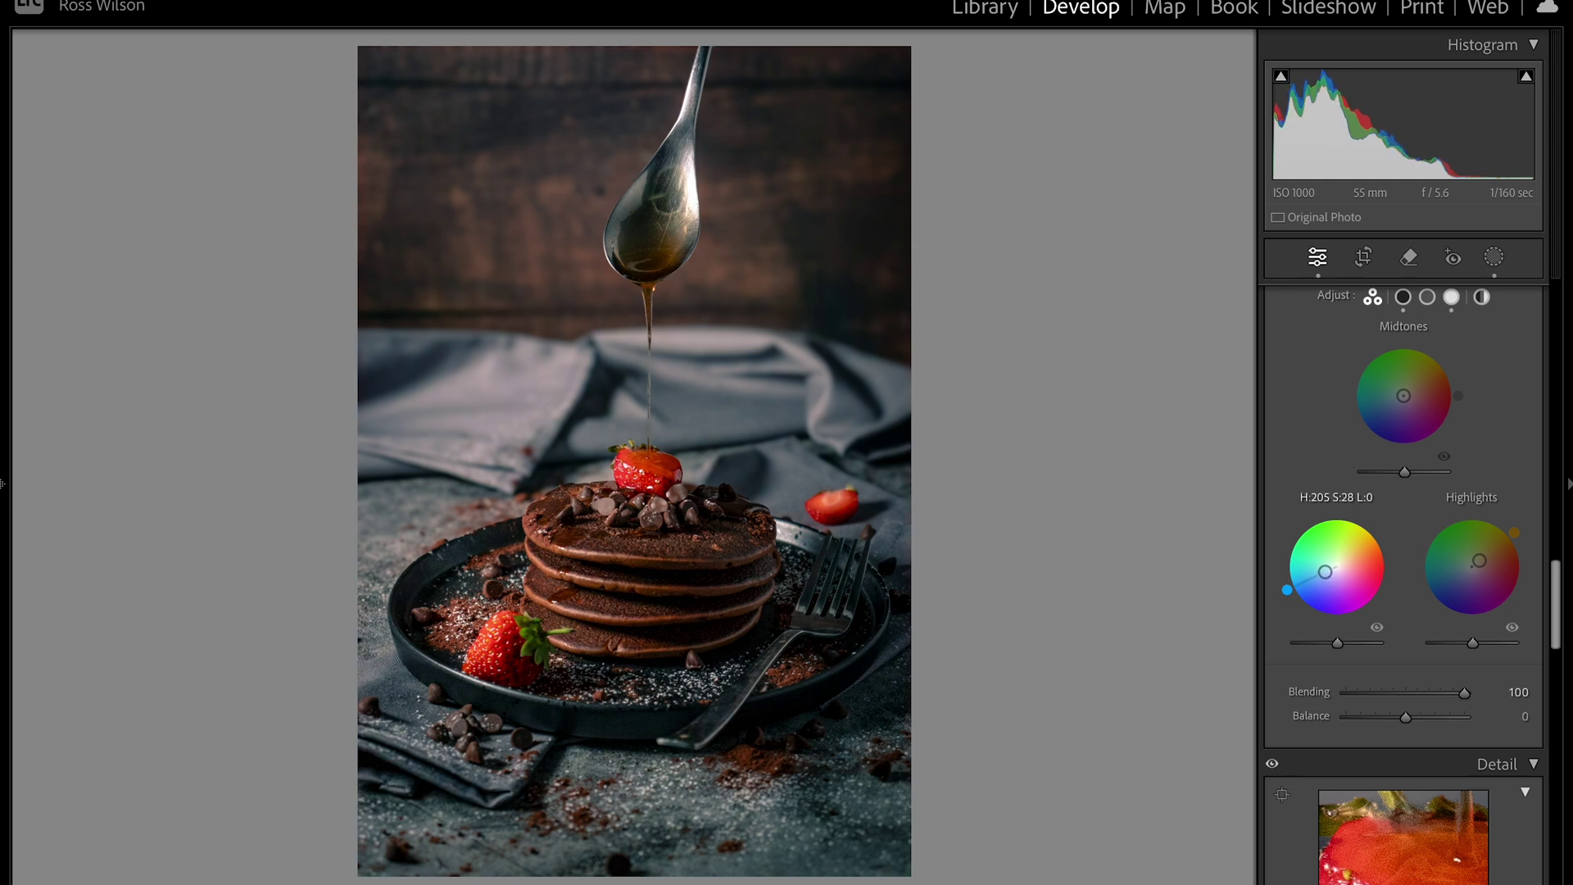